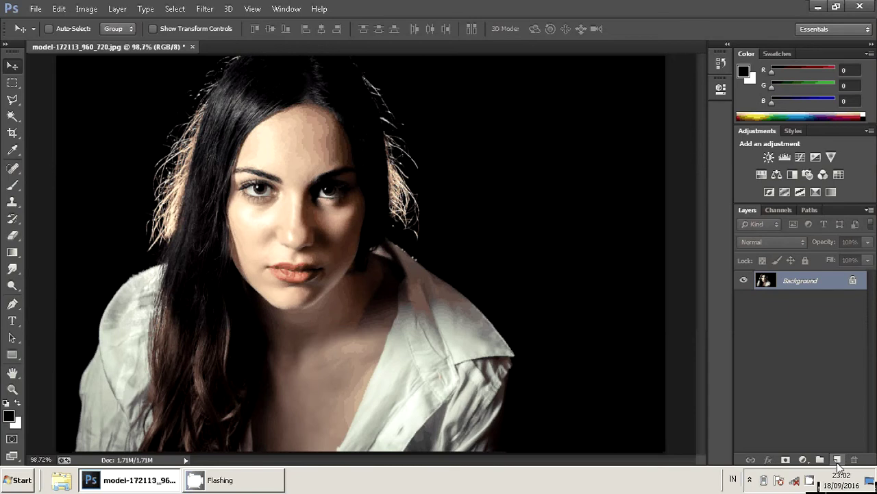
- Add an empty Layer 1 above the portrait's Background layer
left_click(838, 459)
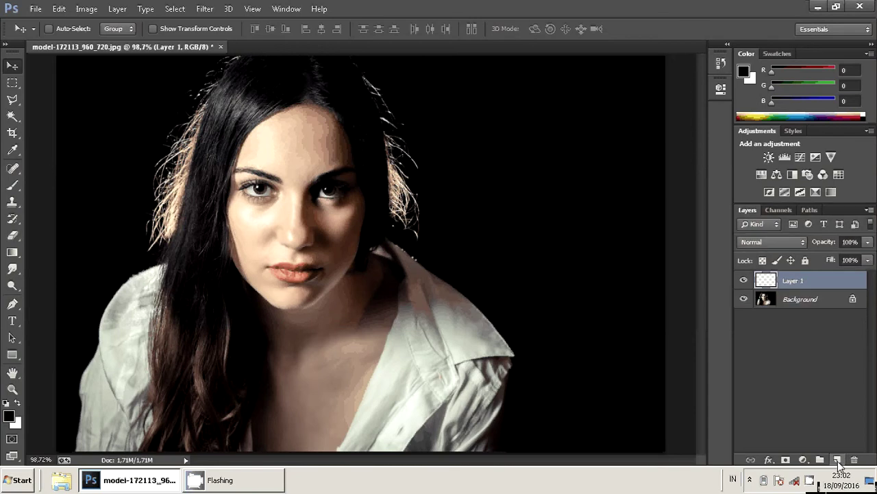
- Zoom in on the model's lips to 800%, then switch to the Polygonal Lasso tool
key("z")
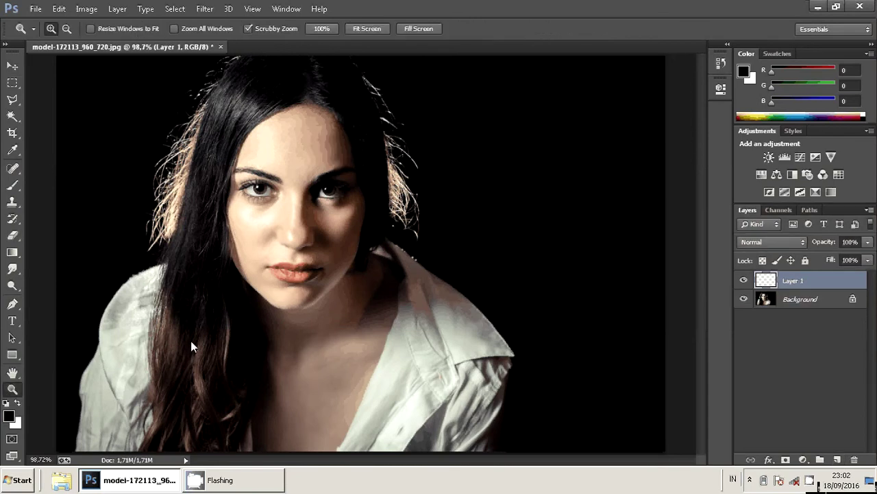
left_click(295, 280)
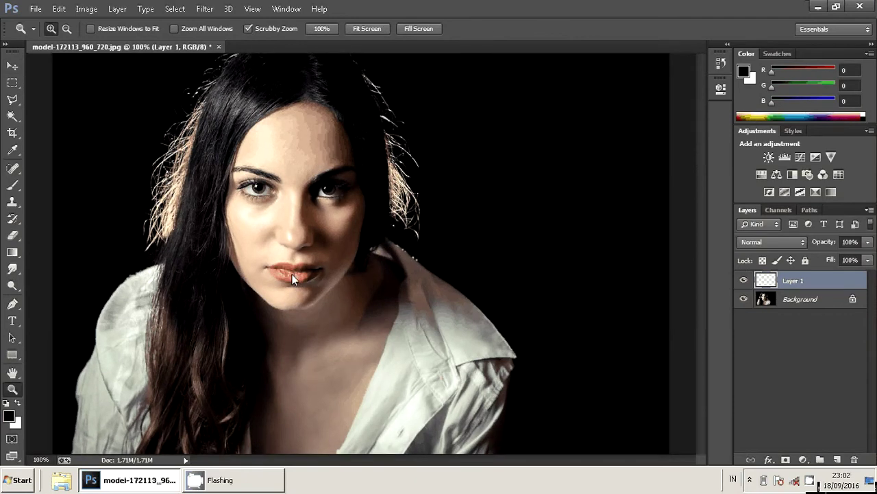
double_click(292, 274)
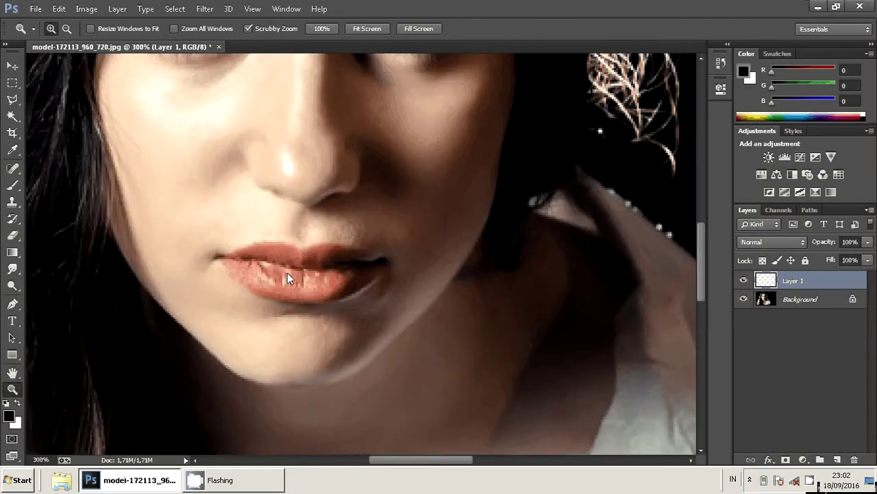
double_click(288, 273)
left_click(288, 269)
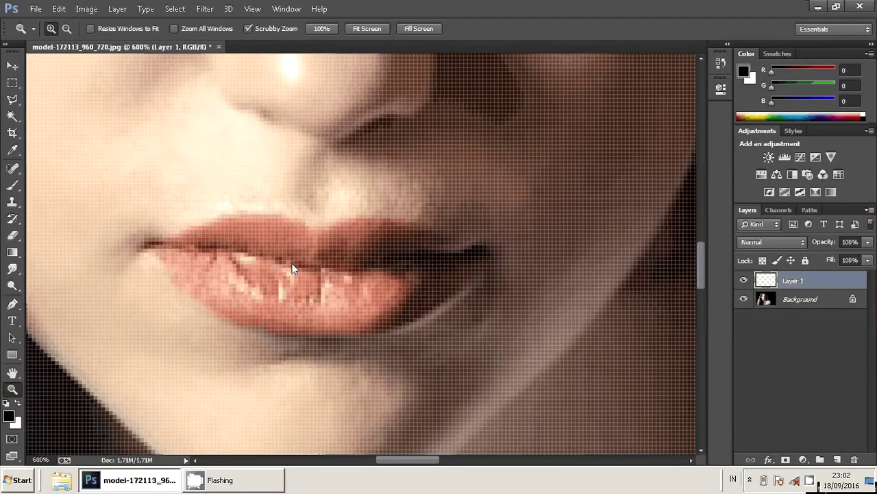
left_click(292, 269)
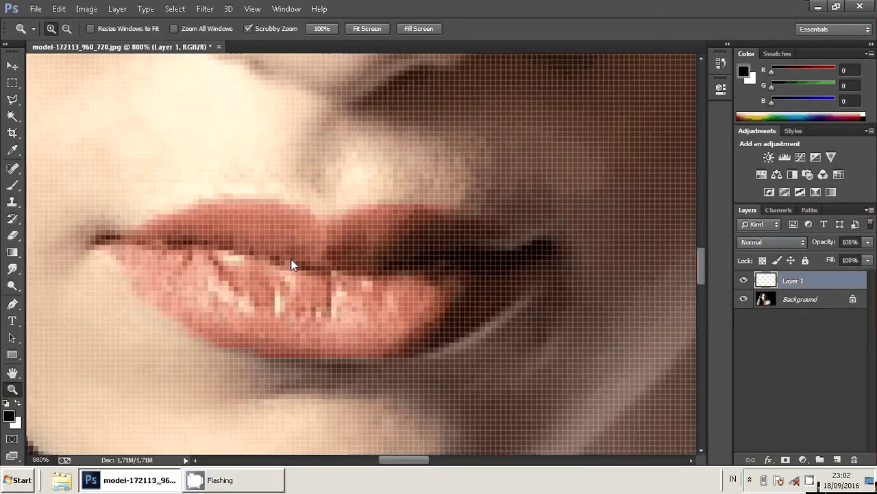
left_click(13, 101)
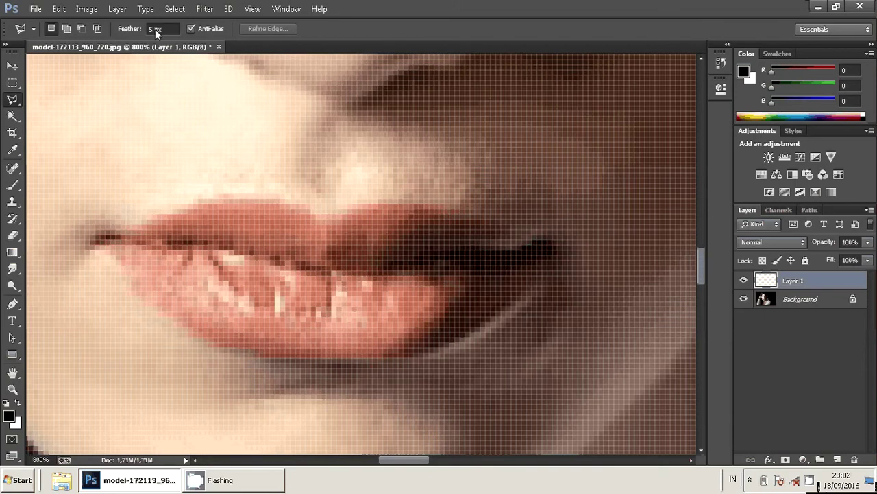
- Set the lasso feather to 1 px and outline the lower lip from left to right corner
left_click_drag(156, 33, 147, 32)
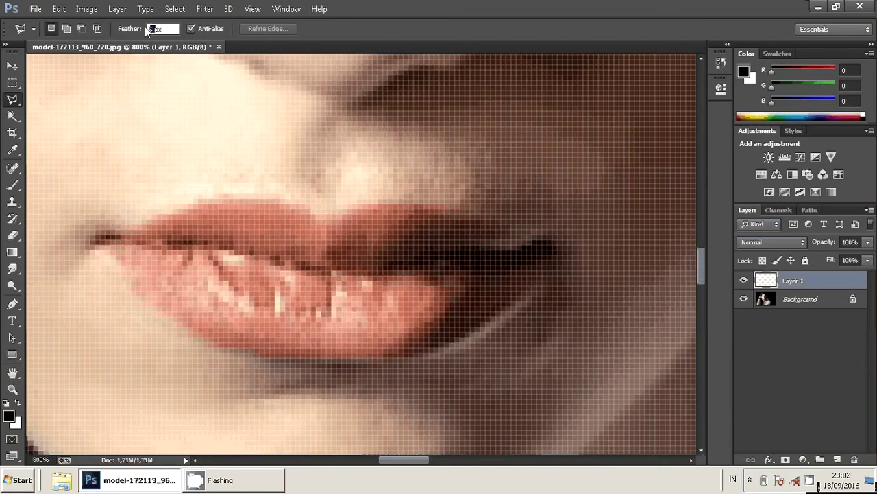
type("1")
type("5")
left_click(104, 245)
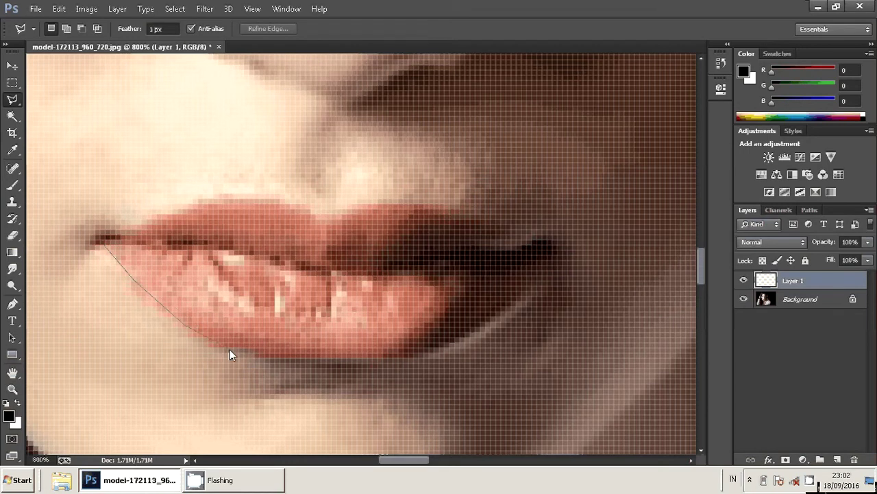
left_click(312, 358)
left_click(394, 362)
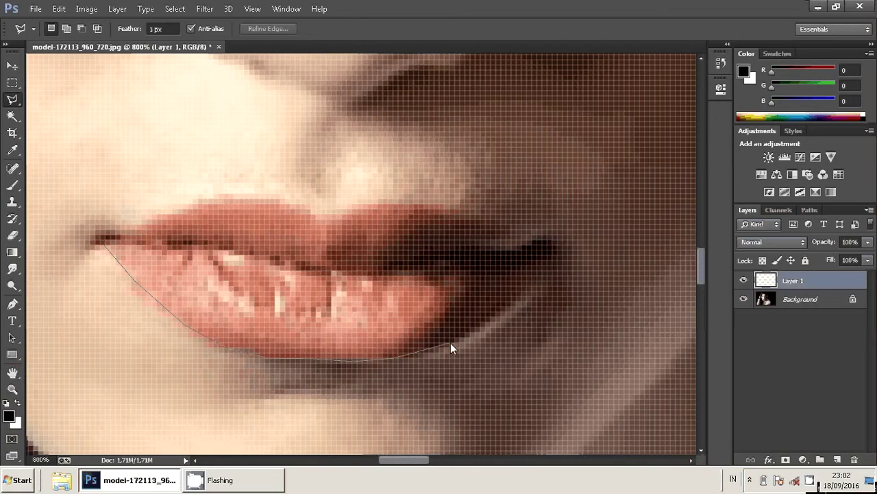
left_click(451, 343)
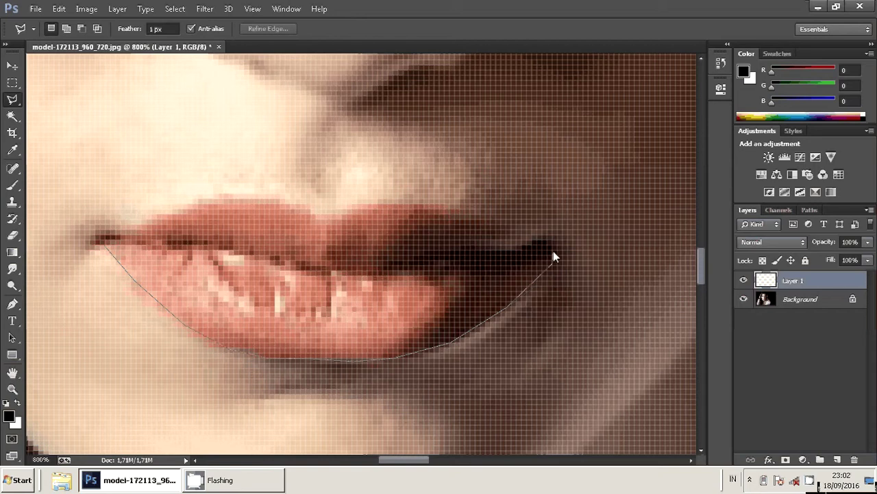
left_click(553, 254)
- Trace along the upper lip back to the left corner, closing the lip selection
left_click(479, 217)
left_click(394, 205)
left_click(235, 198)
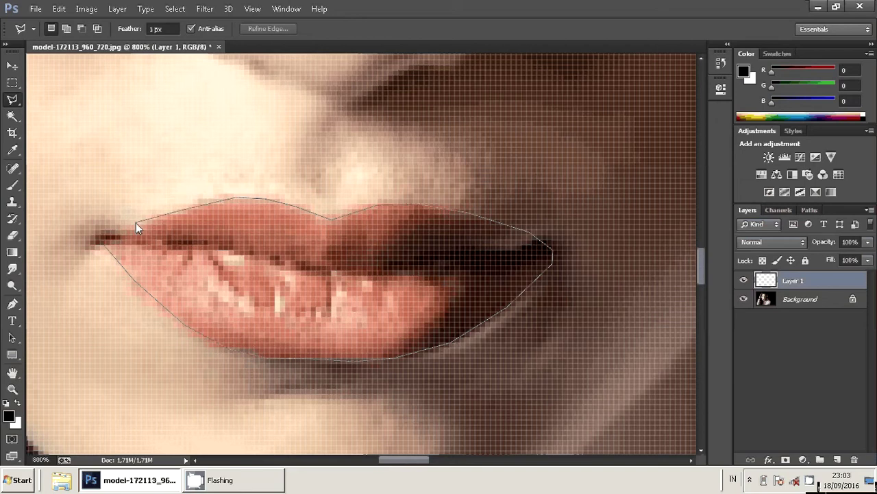
left_click(105, 238)
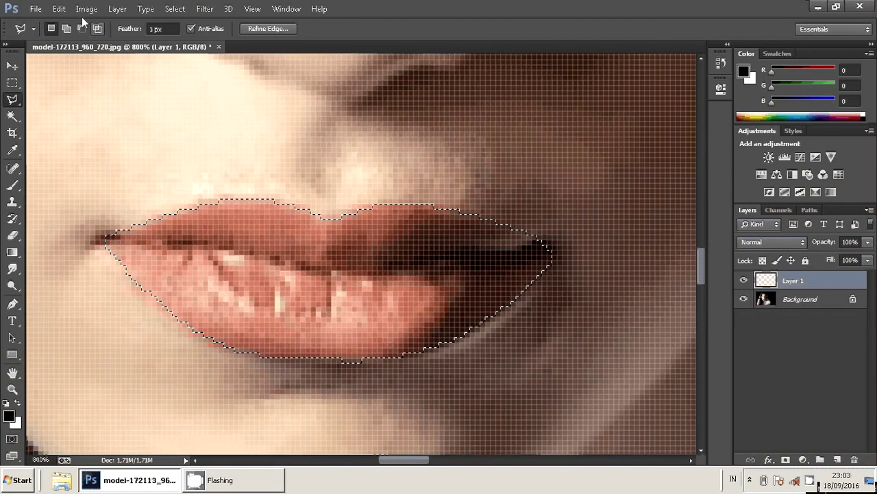
- Fill the lip selection on Layer 1 with solid blue (#0101fd) via Edit > Fill
left_click(59, 9)
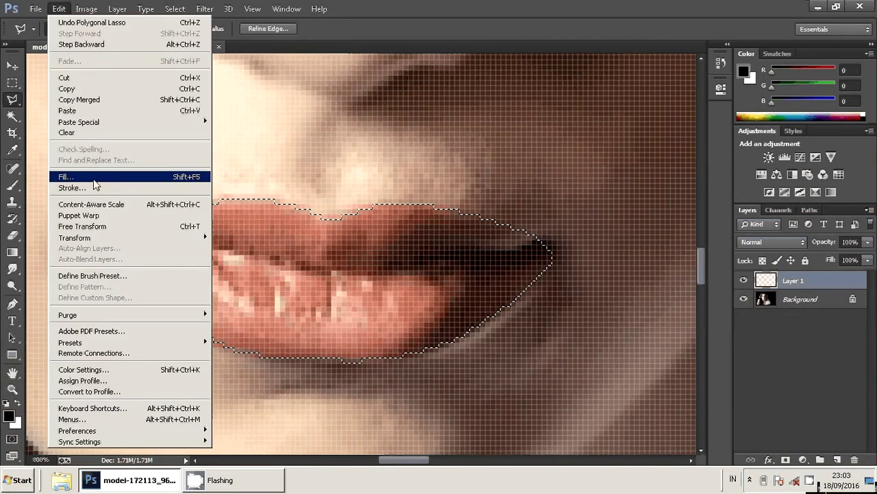
left_click(94, 180)
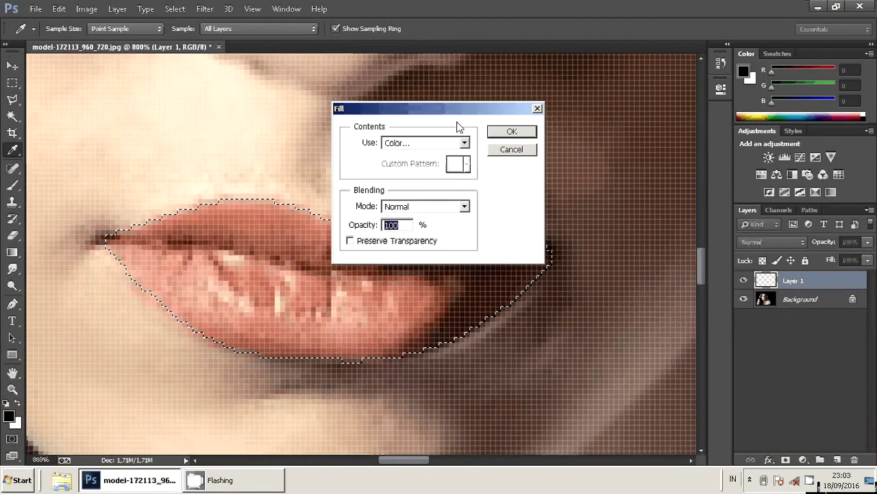
left_click(449, 143)
left_click(422, 178)
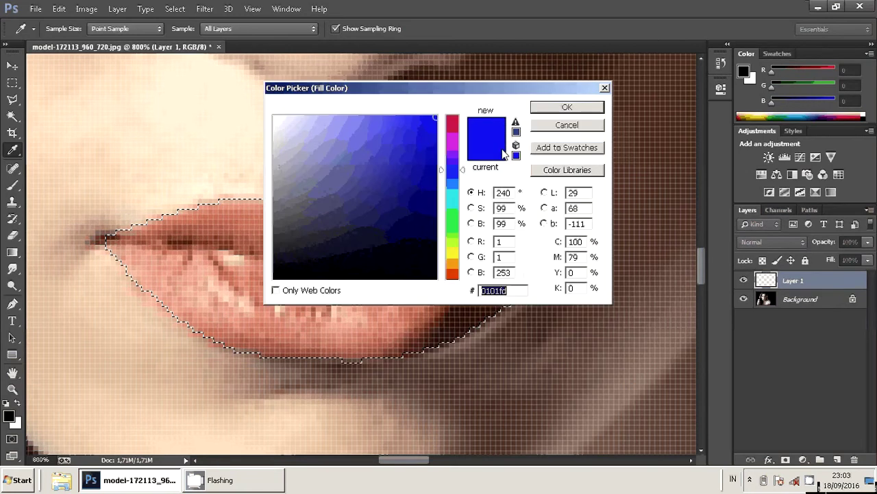
left_click(569, 108)
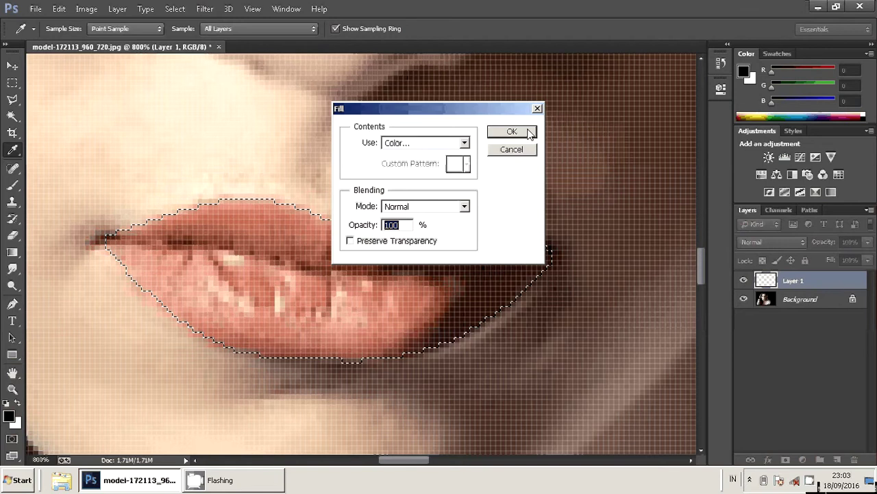
left_click(529, 131)
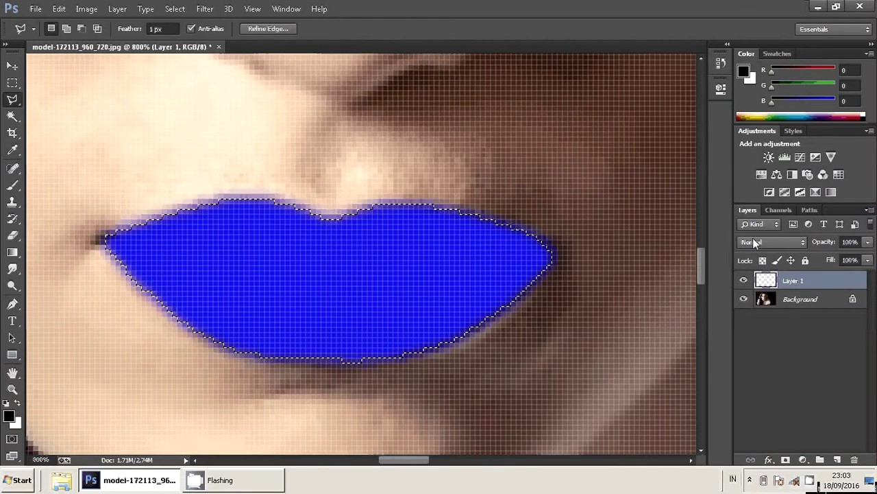
- Set Layer 1's blend mode to Overlay for purple lips, then fit the portrait on screen
left_click(792, 248)
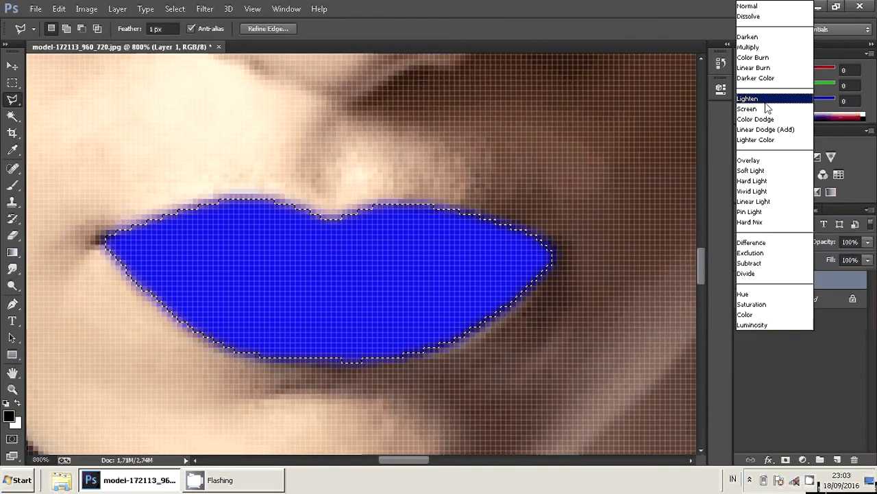
left_click(759, 160)
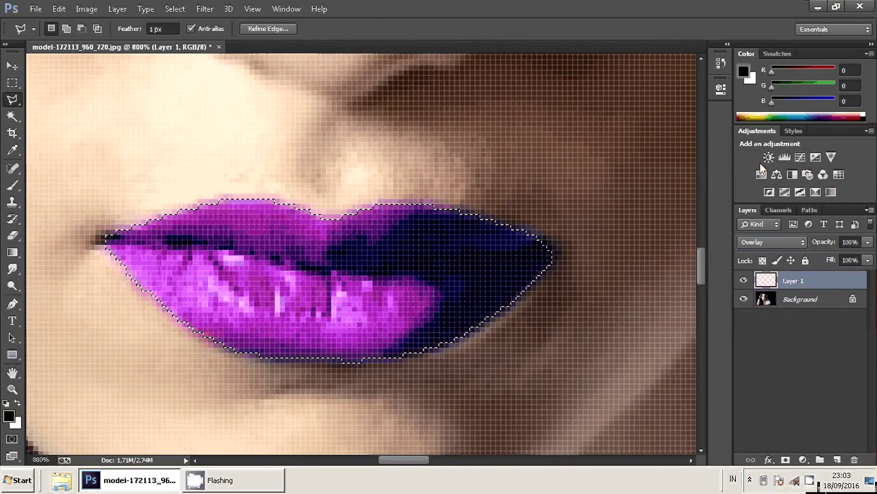
key("z")
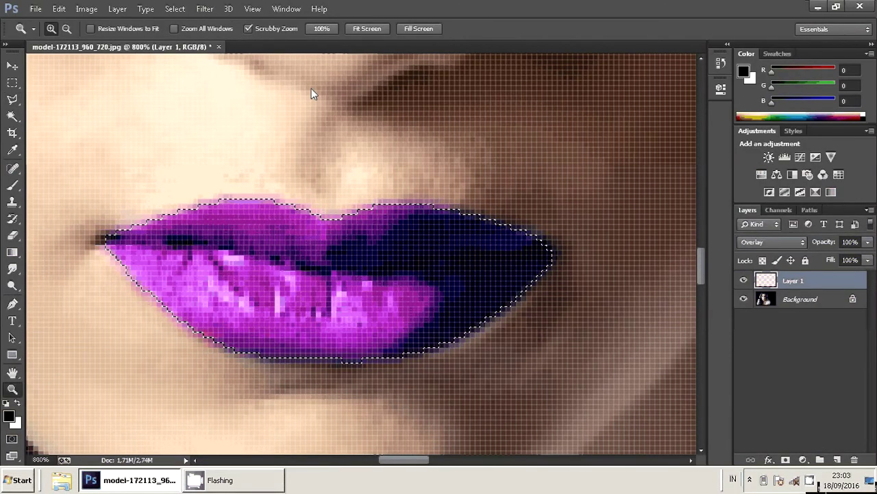
left_click(367, 28)
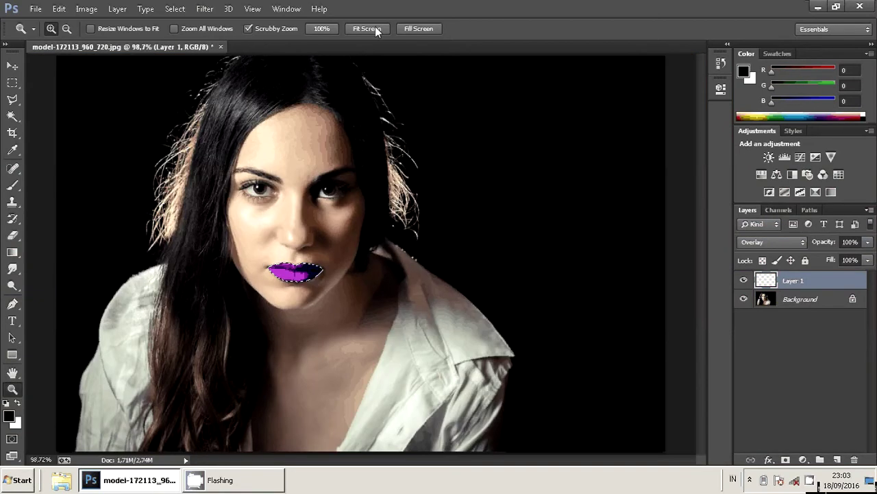
- Deselect the lip selection with Select > Deselect
left_click(12, 66)
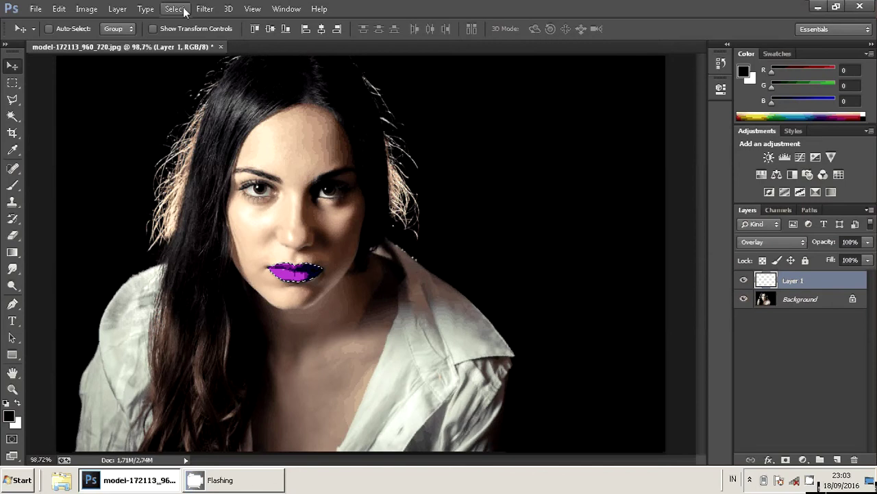
left_click(175, 9)
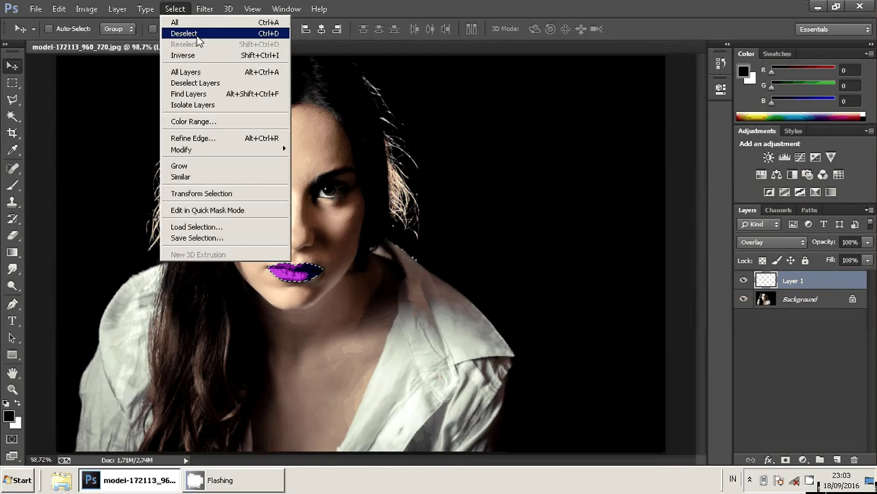
left_click(197, 35)
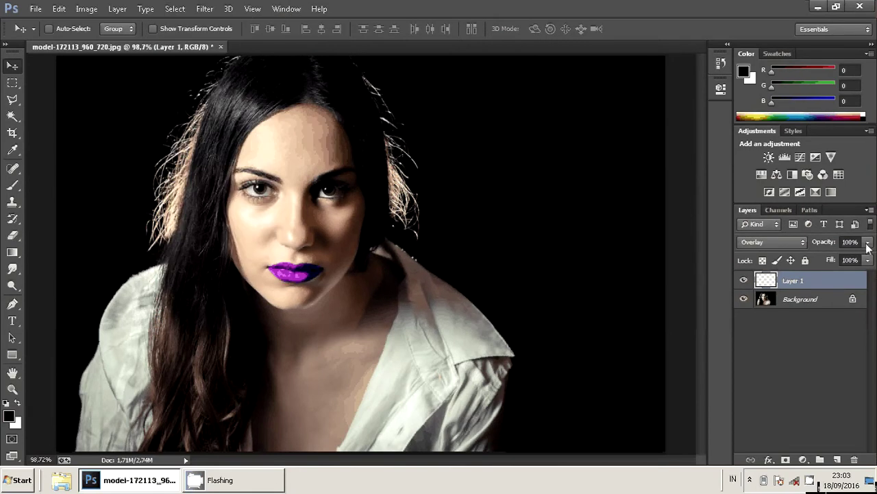
- Lower Layer 1's opacity to 57% and toggle its visibility to compare with natural lips
left_click_drag(868, 245, 837, 257)
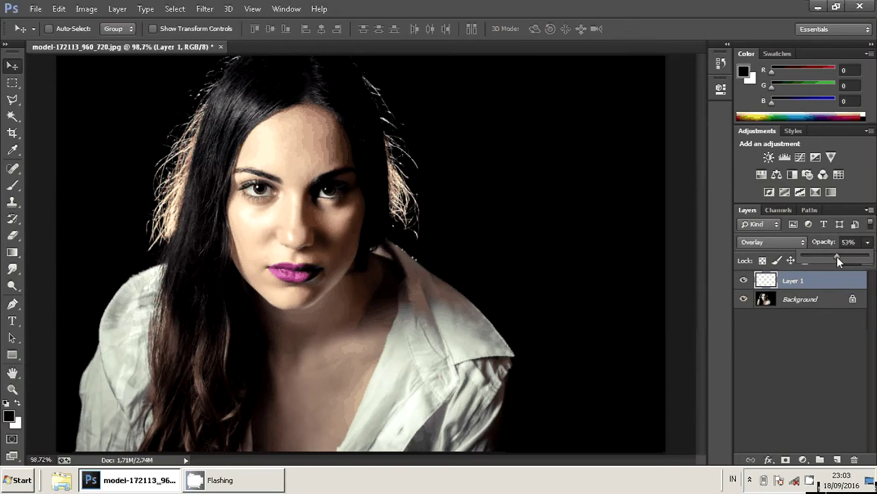
mouse_move(838, 261)
left_mouse_down()
mouse_move(830, 260)
mouse_move(841, 261)
left_mouse_up()
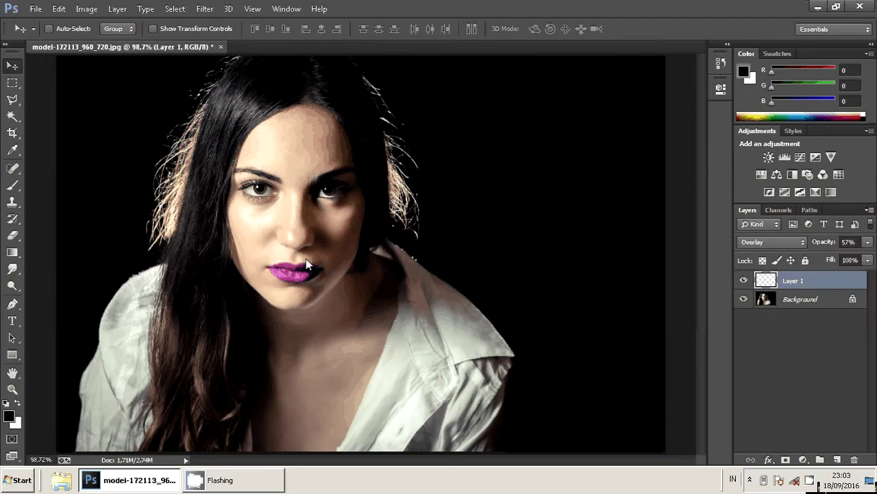
left_click(745, 282)
left_click(745, 282)
- Duplicate Layer 1 as Layer 1 copy and hide the original Layer 1
right_click(821, 281)
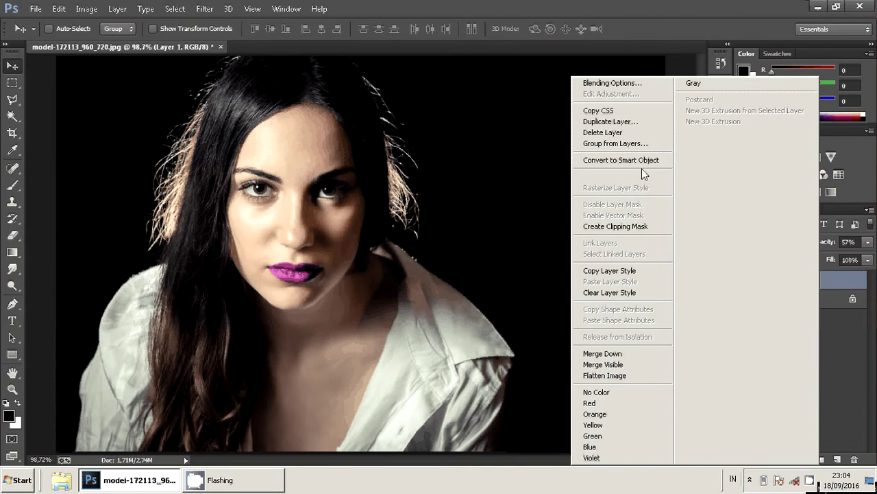
left_click(606, 121)
left_click(564, 146)
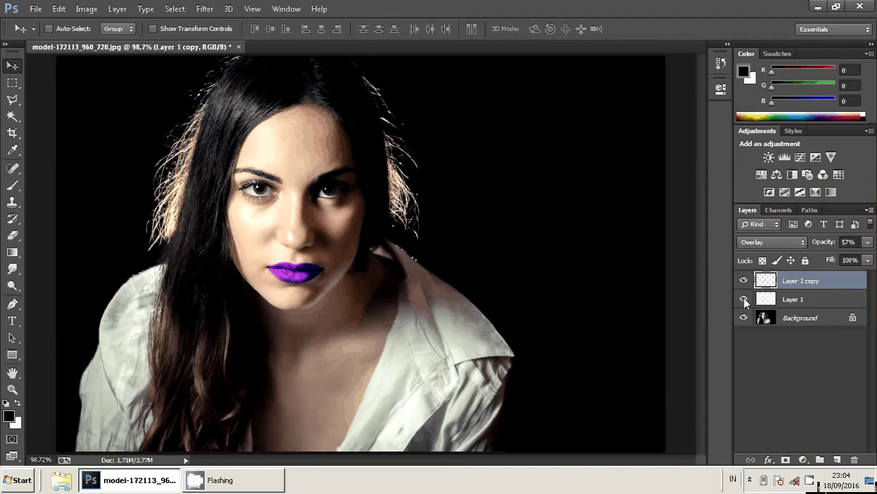
left_click(744, 299)
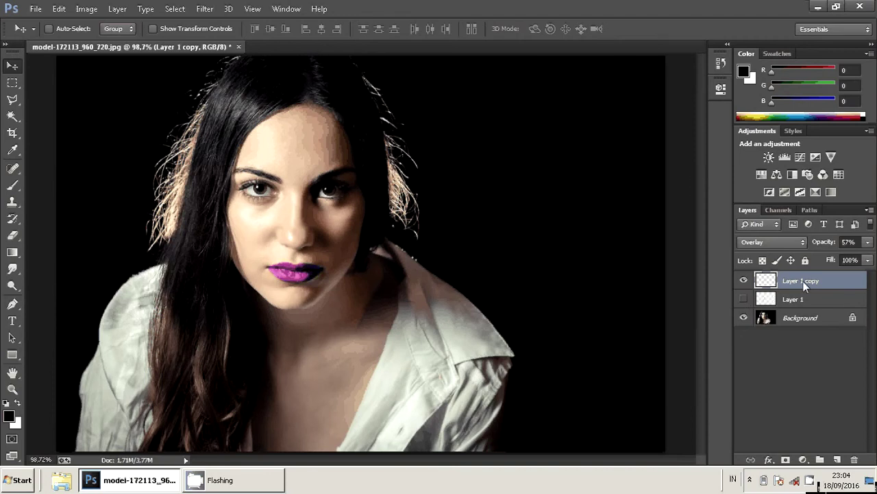
left_click(88, 12)
mouse_move(101, 40)
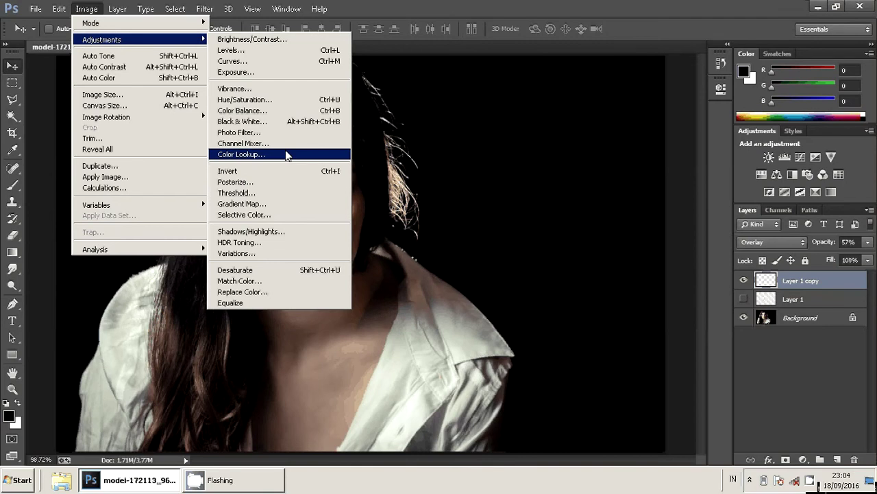
- Apply Hue/Saturation to Layer 1 copy with Hue -180 and Saturation -63 for muted orange lips
left_click(288, 100)
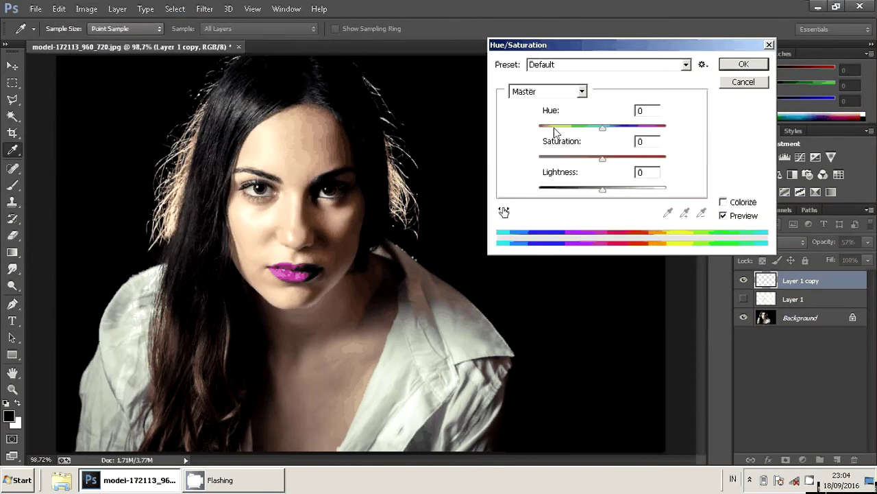
mouse_move(555, 131)
left_mouse_down()
mouse_move(540, 130)
mouse_move(648, 132)
left_mouse_up()
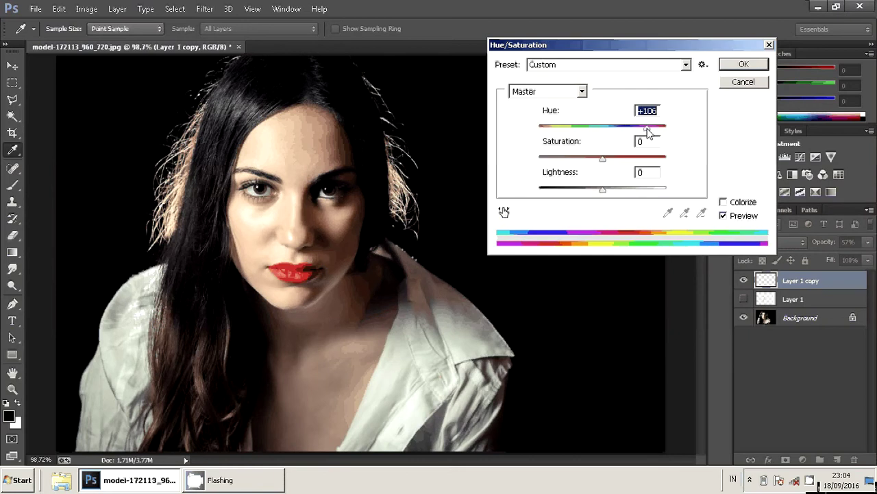
mouse_move(648, 132)
left_mouse_down()
mouse_move(659, 132)
mouse_move(539, 134)
left_mouse_up()
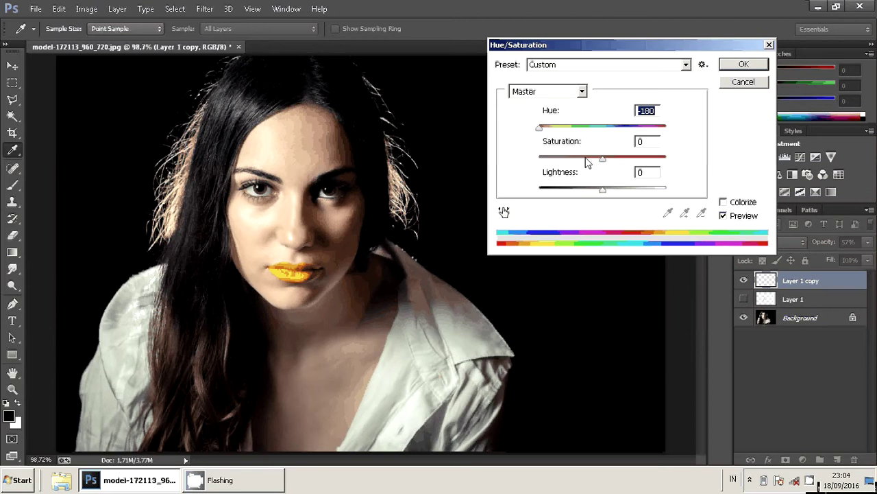
mouse_move(586, 158)
left_mouse_down()
mouse_move(559, 159)
mouse_move(564, 167)
left_mouse_up()
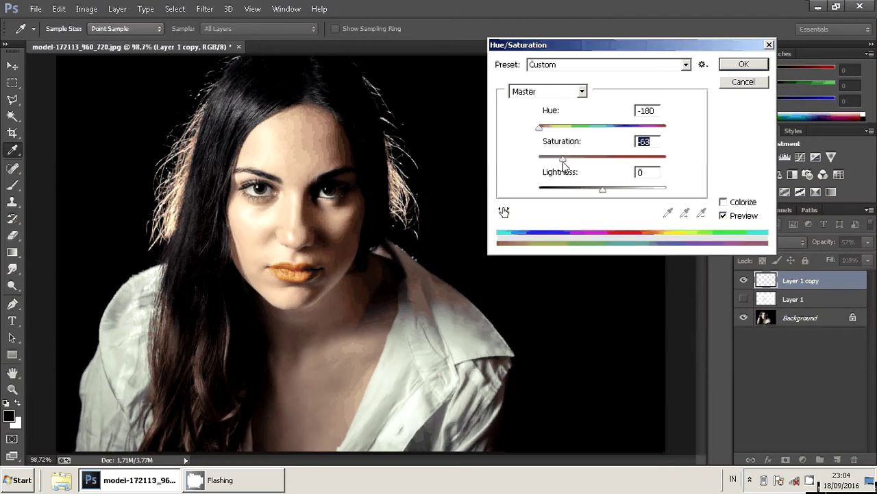
left_click(737, 68)
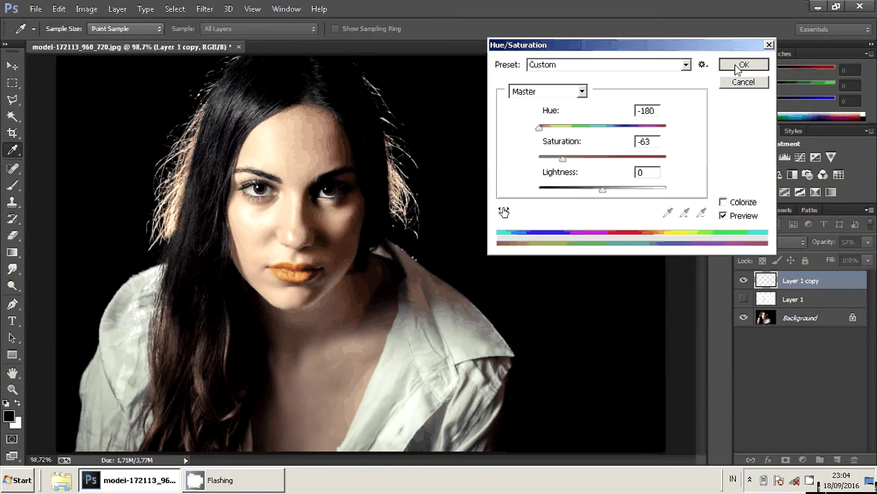
left_click(737, 69)
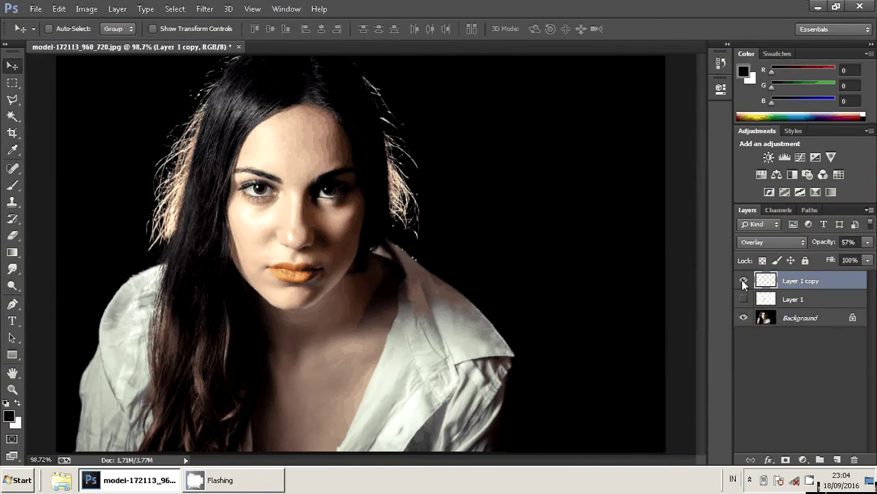
- Toggle the two lip layers' visibility to compare the orange and magenta lips
left_click(743, 281)
left_click(744, 298)
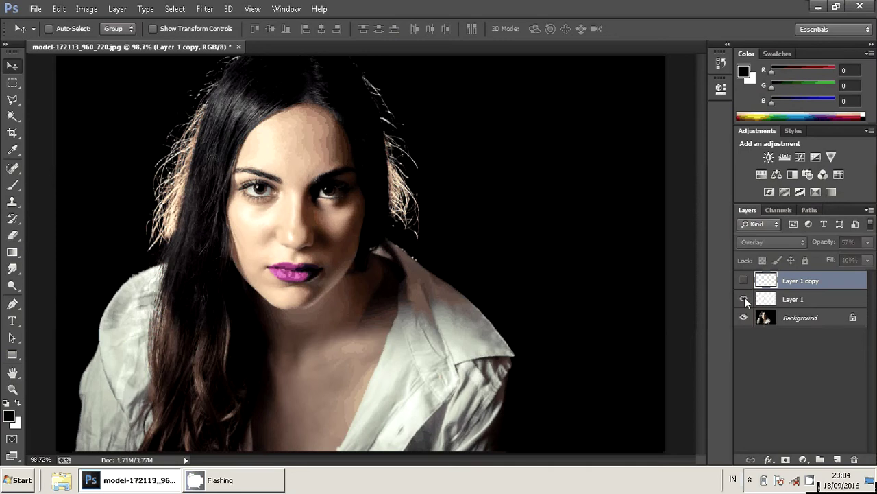
left_click(744, 298)
left_click(743, 280)
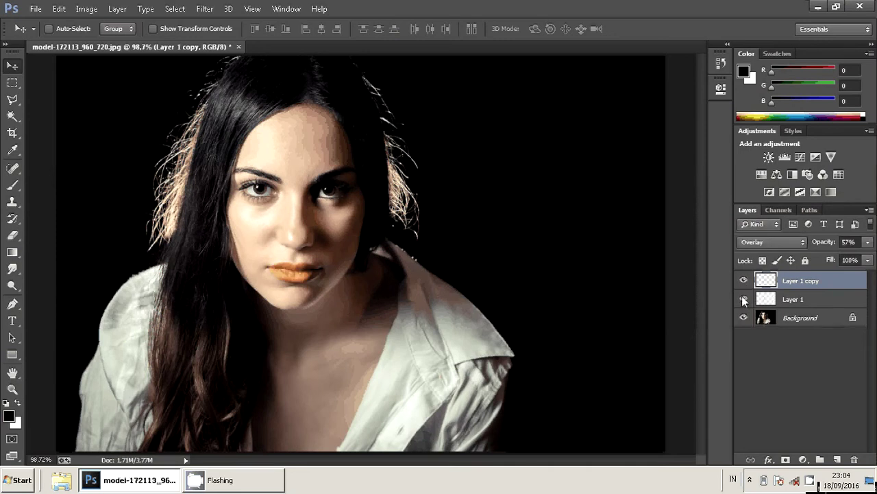
- Turn Layer 1 back on alongside the copy and bring up its layer options
left_click(744, 298)
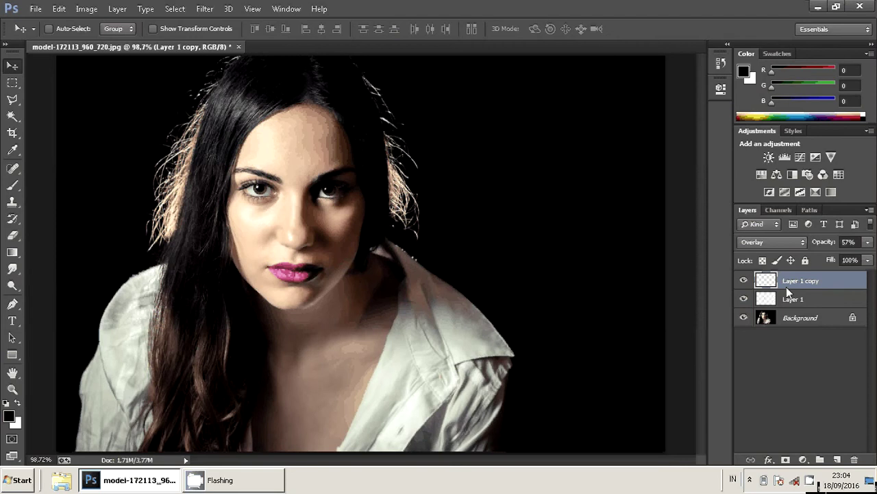
left_click(787, 299)
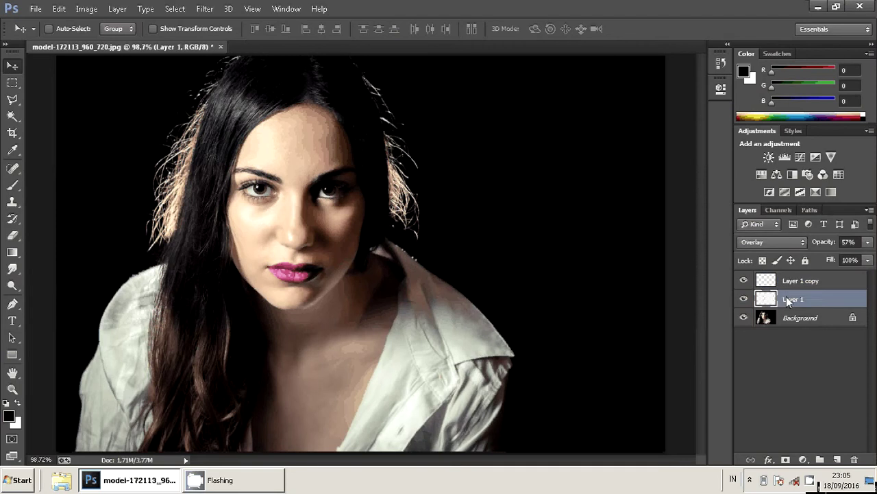
right_click(786, 299)
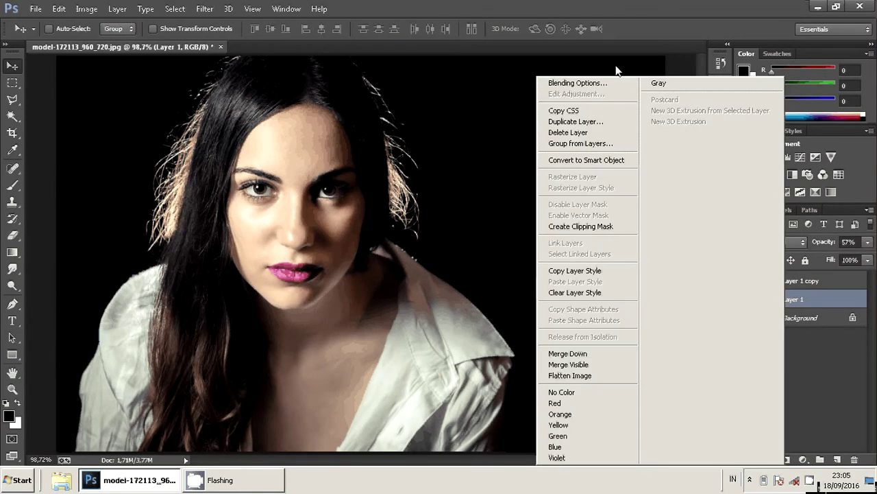
- Duplicate Layer 1 into Layer 1 copy 2, move it to the top, and hide the other lip layers
left_click(617, 124)
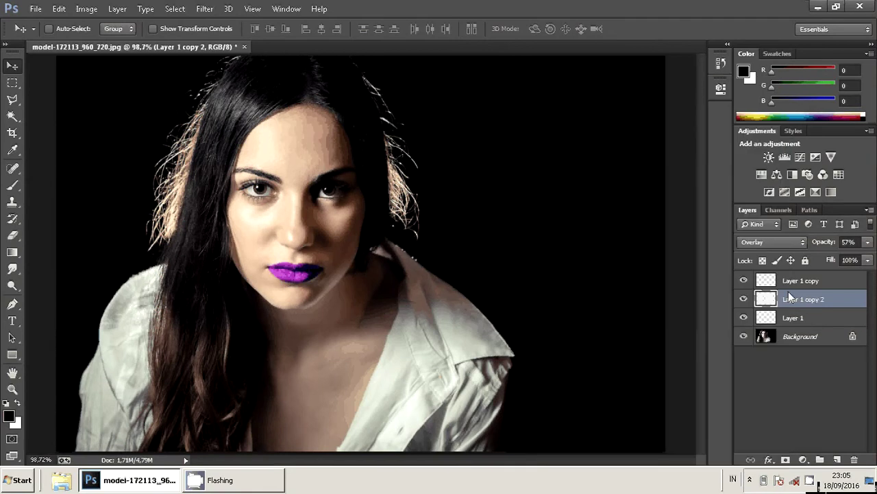
left_click_drag(788, 296, 786, 277)
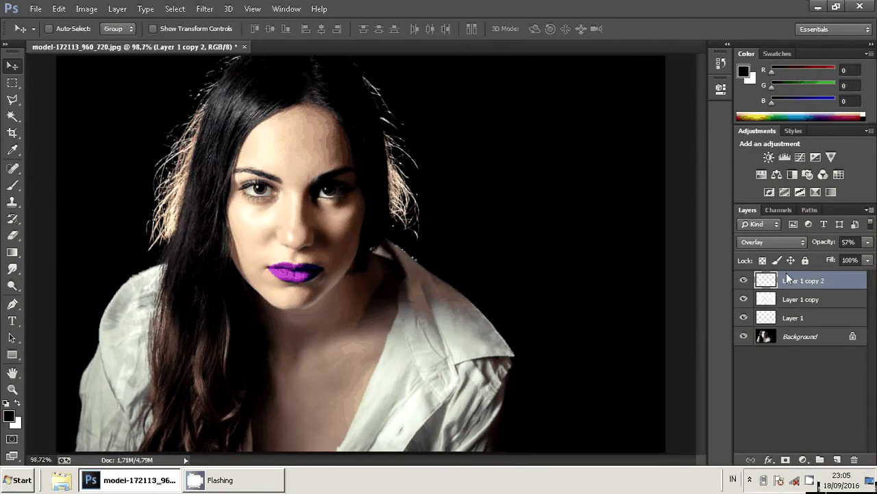
left_click_drag(744, 299, 747, 316)
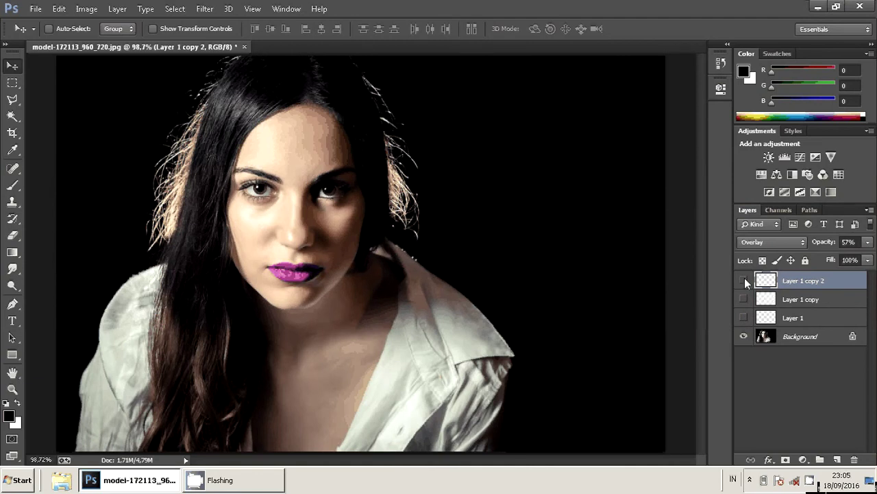
- Recolour Layer 1 copy 2 pink with Hue/Saturation set to Hue +73, Saturation -24
left_click(86, 9)
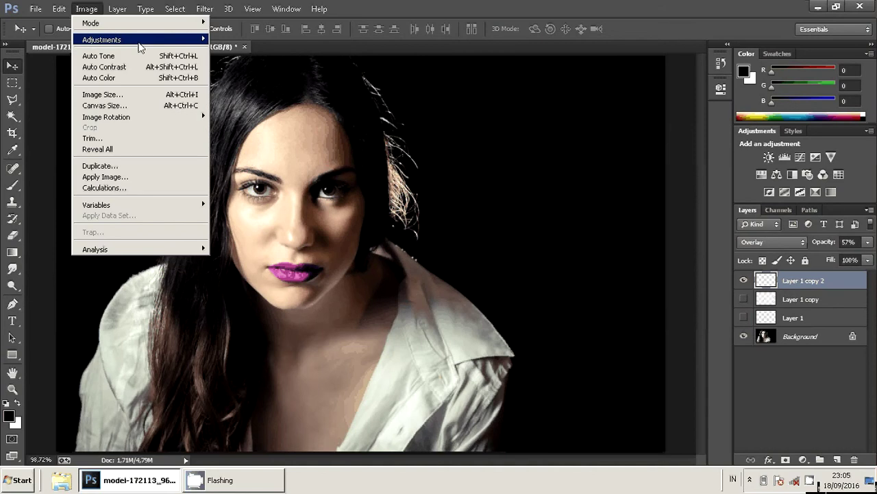
mouse_move(102, 39)
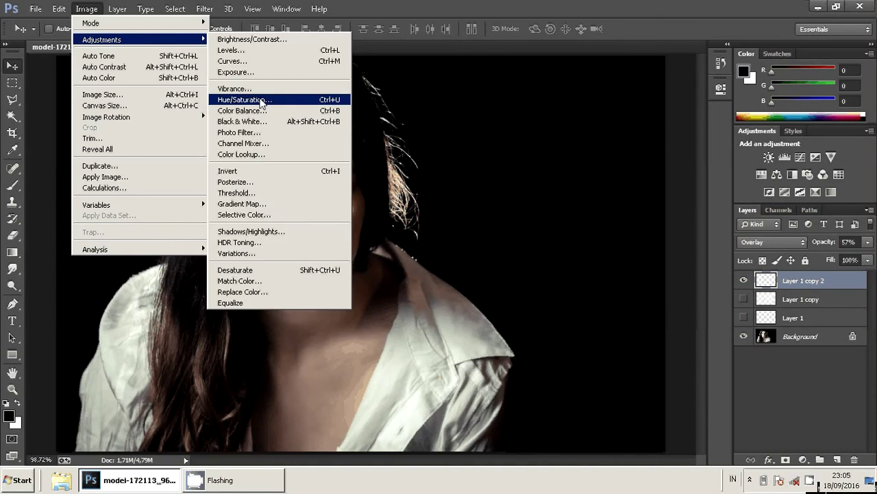
left_click(261, 102)
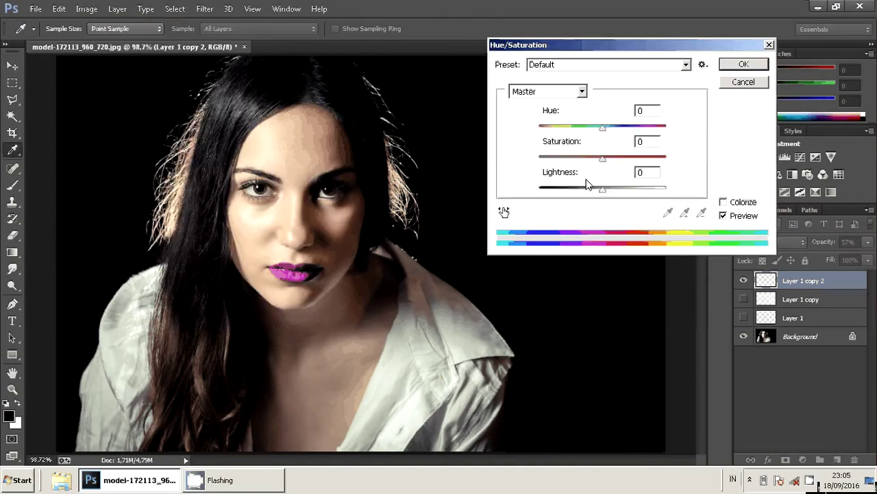
left_click_drag(595, 126, 580, 128)
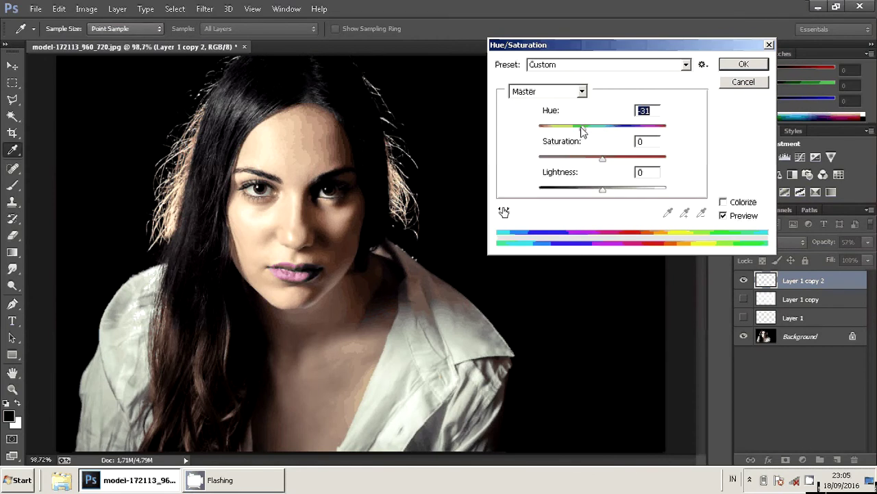
mouse_move(581, 131)
left_mouse_down()
mouse_move(533, 126)
mouse_move(657, 126)
mouse_move(659, 134)
mouse_move(641, 132)
left_mouse_up()
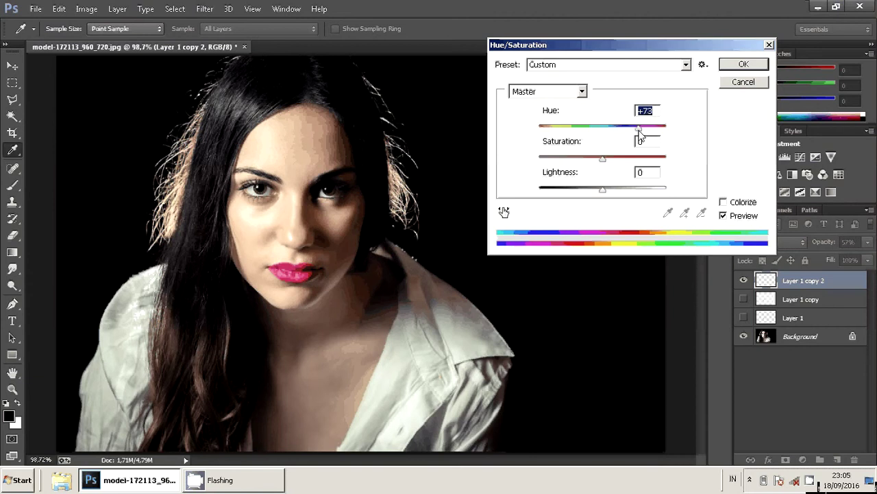
left_click_drag(603, 158, 587, 159)
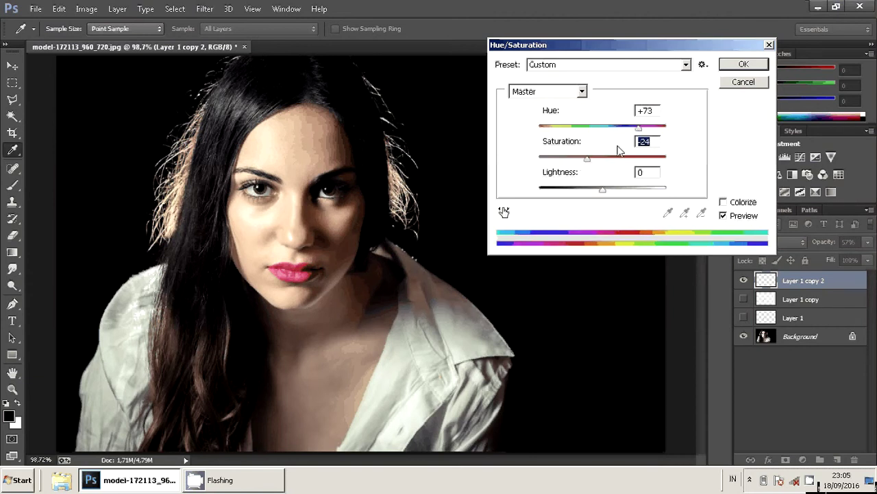
key("Return")
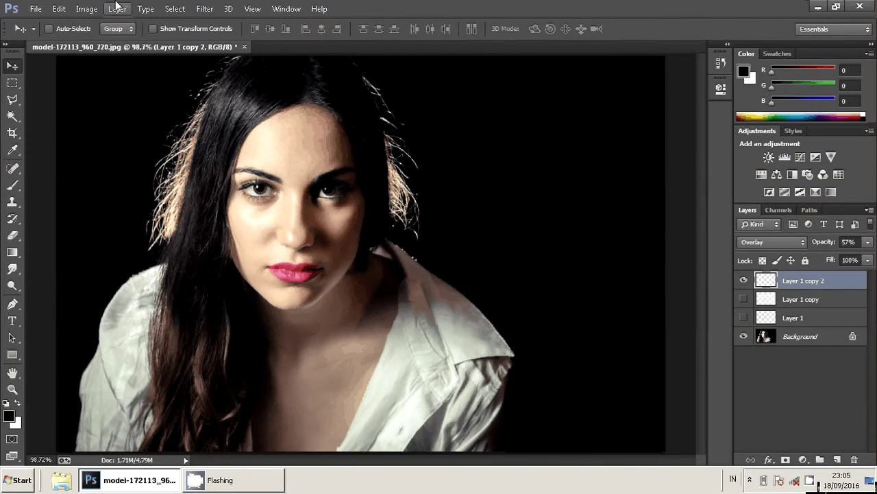
- Apply a midtone Color Balance of -36, -100, -28 to Layer 1 copy 2's pink lips
left_click(87, 8)
mouse_move(101, 39)
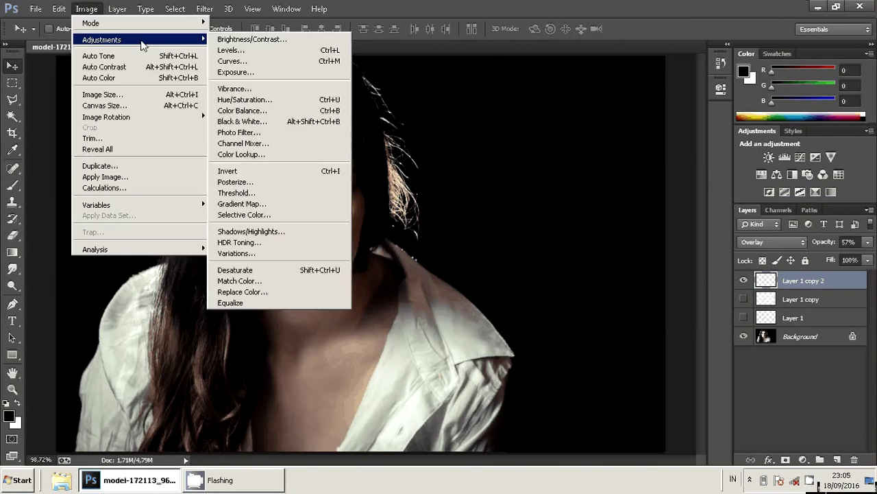
left_click(253, 111)
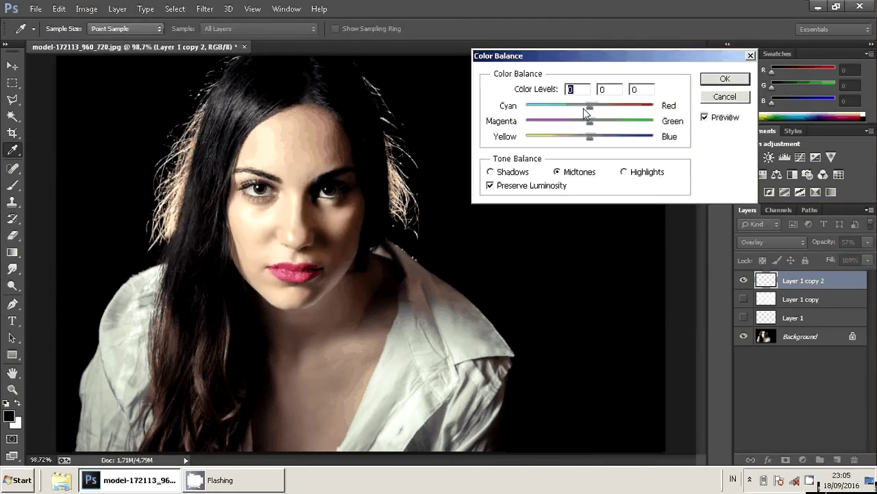
left_click_drag(590, 121, 527, 122)
mouse_move(591, 106)
left_mouse_down()
mouse_move(539, 112)
mouse_move(595, 113)
mouse_move(567, 109)
left_mouse_up()
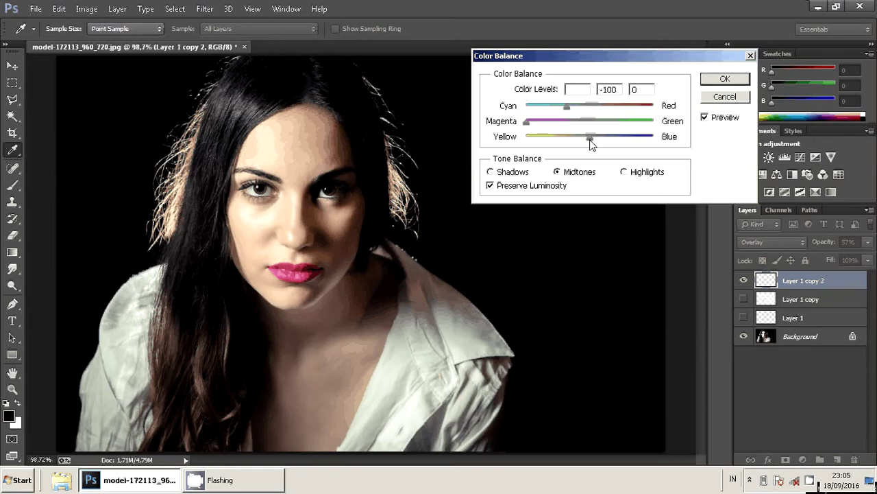
left_click(591, 140)
mouse_move(590, 143)
left_mouse_down()
mouse_move(574, 145)
mouse_move(585, 140)
left_mouse_up()
left_click(725, 81)
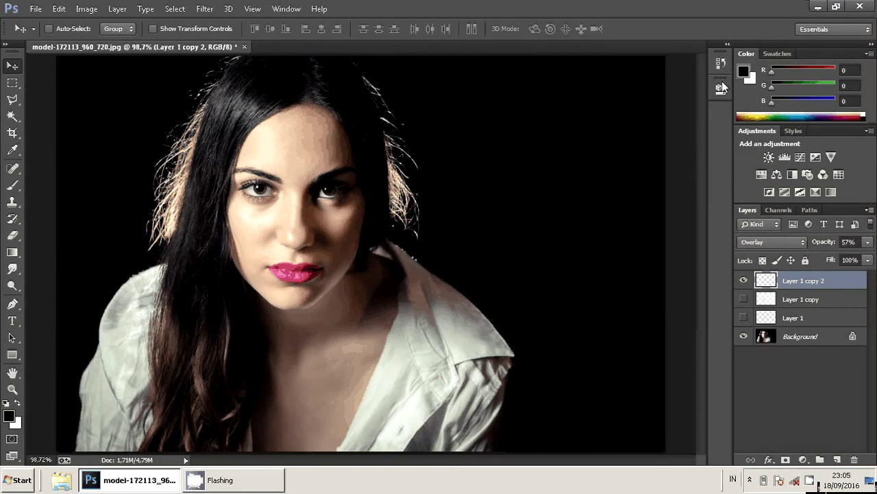
left_click(744, 281)
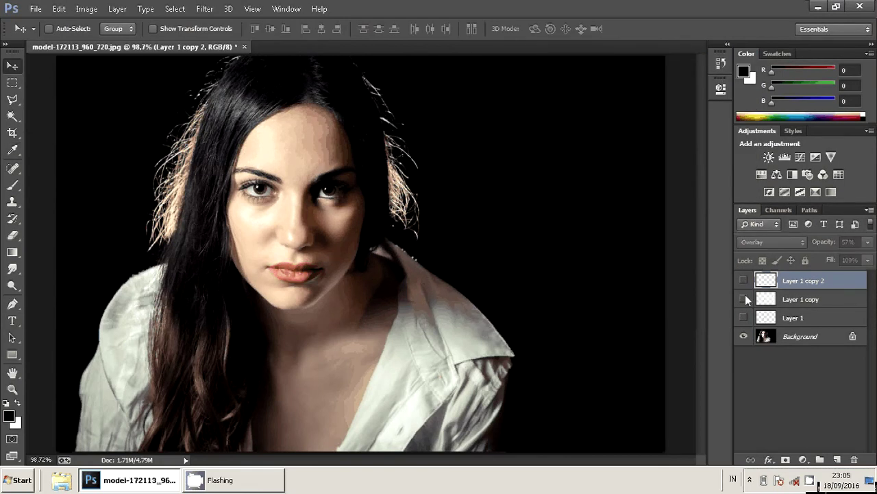
left_click(742, 317)
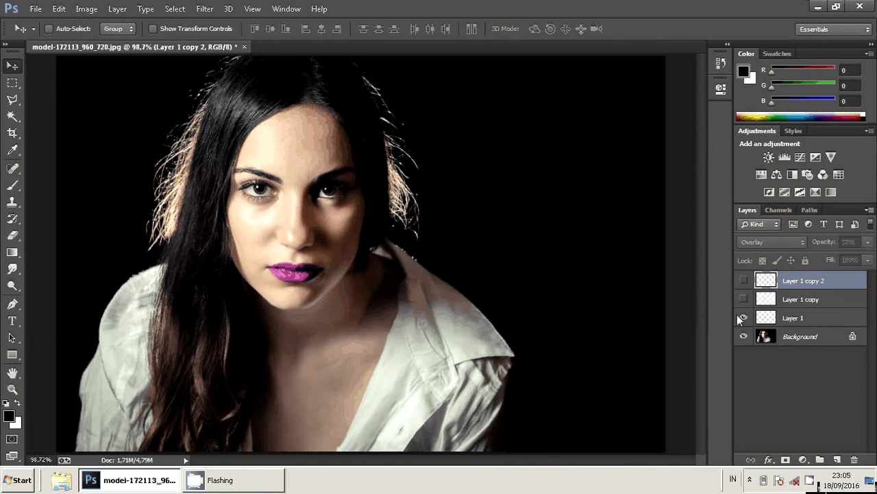
left_click(743, 317)
left_click(744, 299)
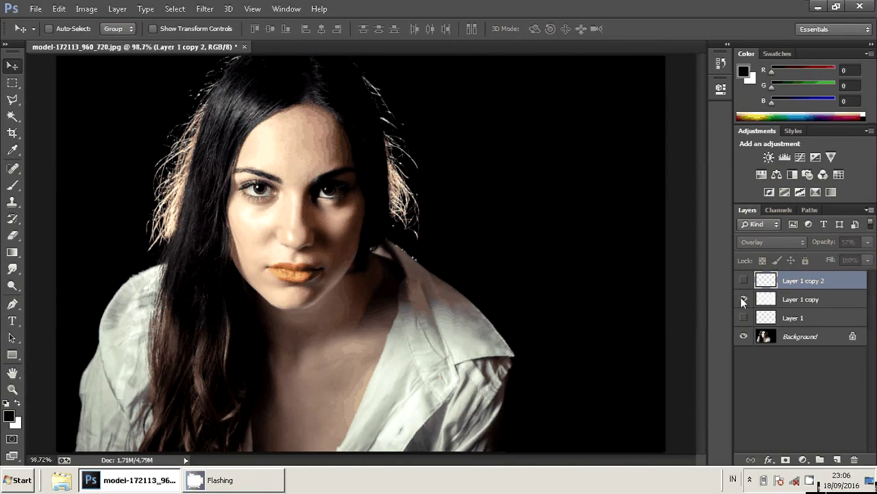
left_click(743, 299)
left_click(744, 281)
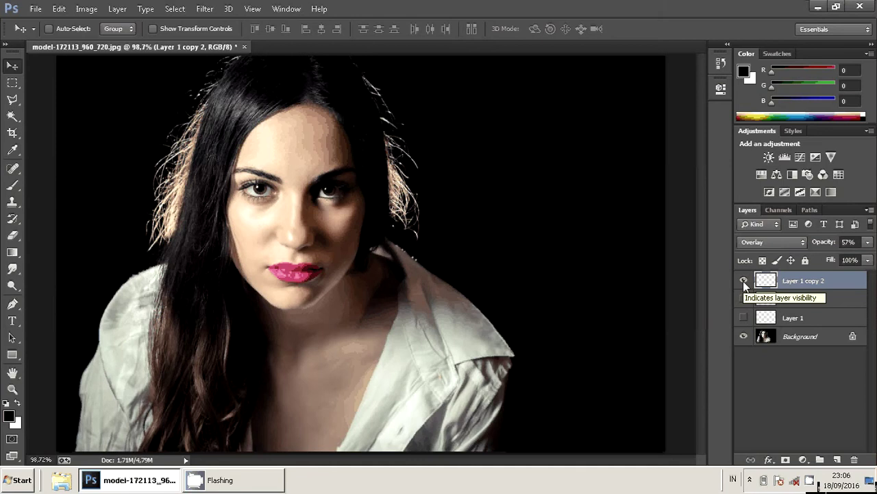
- Duplicate the pink lip layer as Layer 1 copy 3 and hide Layer 1 copy 2
right_click(805, 288)
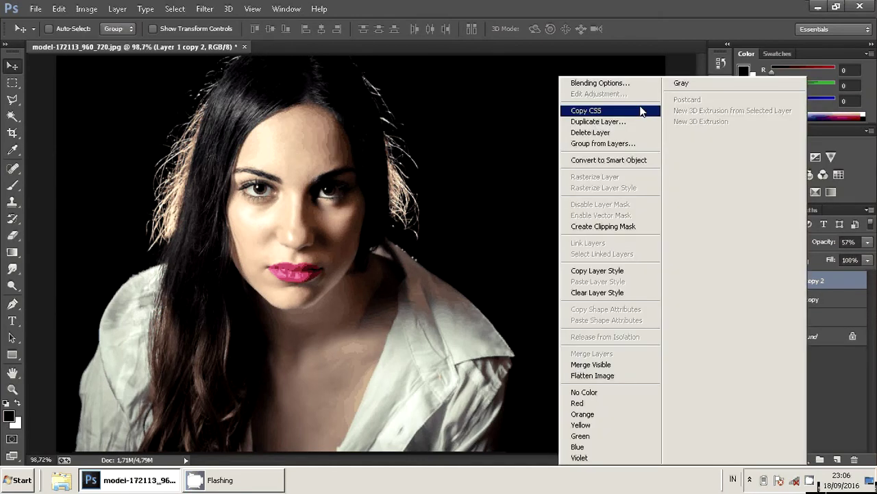
left_click(603, 122)
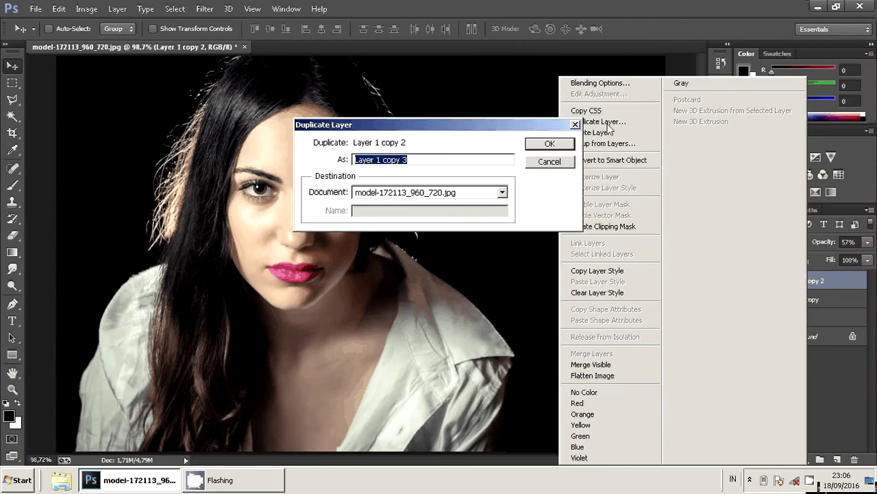
key("Return")
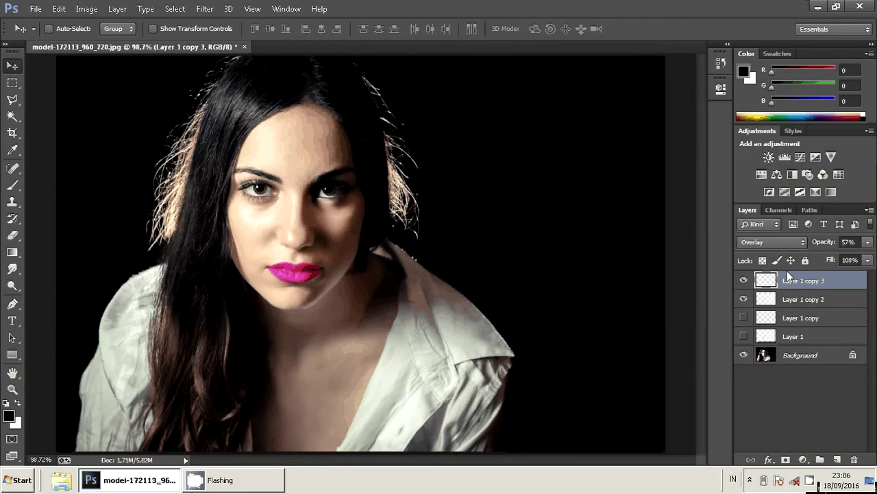
left_click(744, 299)
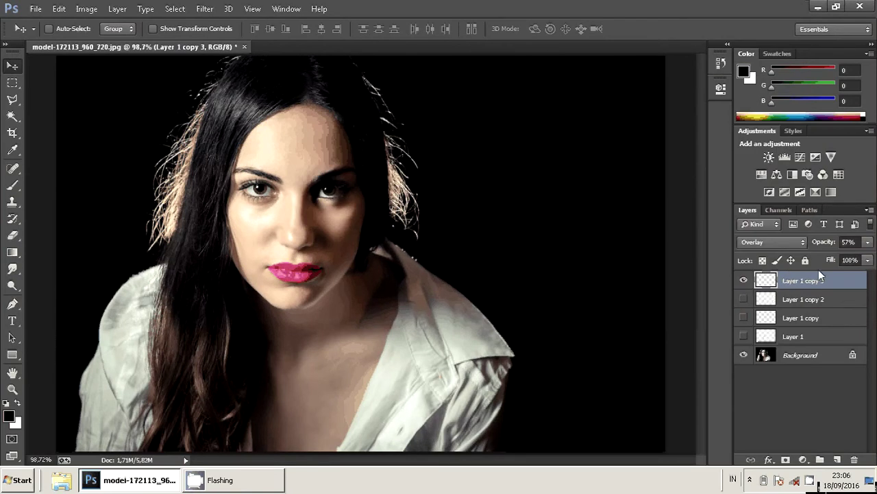
- Set Hue/Saturation on the new copy to Hue -123, Saturation +33, Lightness +18
left_click(94, 12)
mouse_move(101, 39)
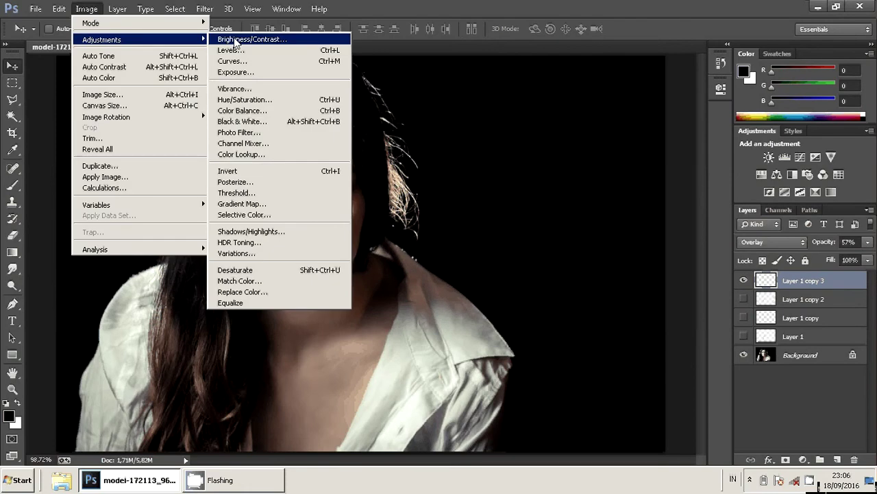
left_click(259, 103)
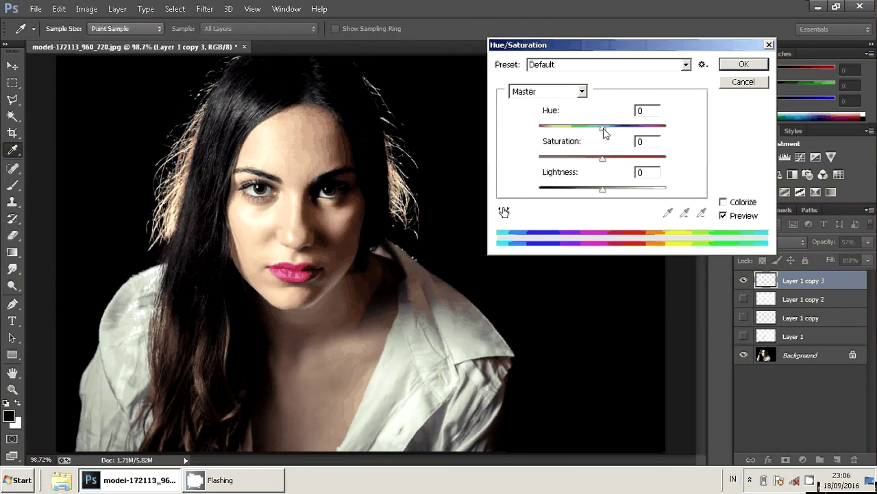
left_click_drag(603, 128, 556, 129)
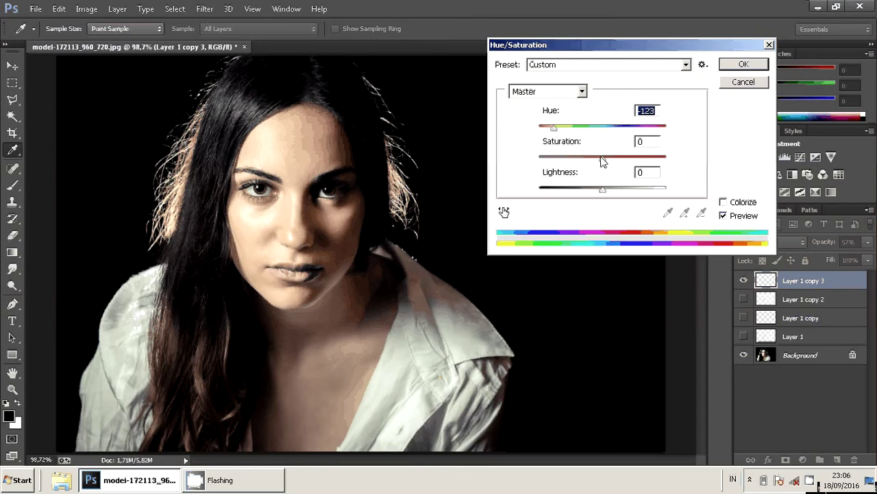
mouse_move(602, 159)
left_mouse_down()
mouse_move(564, 159)
mouse_move(625, 165)
left_mouse_up()
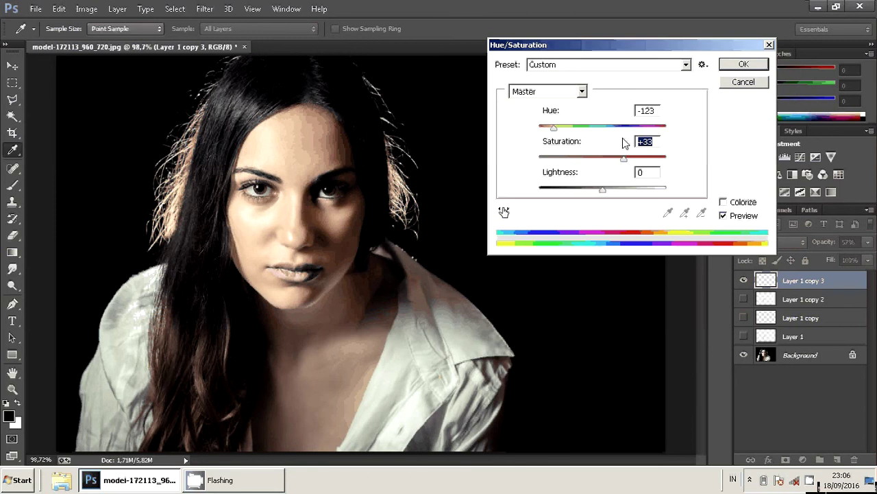
mouse_move(602, 189)
left_mouse_down()
mouse_move(567, 190)
mouse_move(632, 193)
mouse_move(611, 196)
left_mouse_up()
- Confirm the Hue/Saturation change, then shift midtones toward cyan and magenta with Yellow-Blue -35
key("Return")
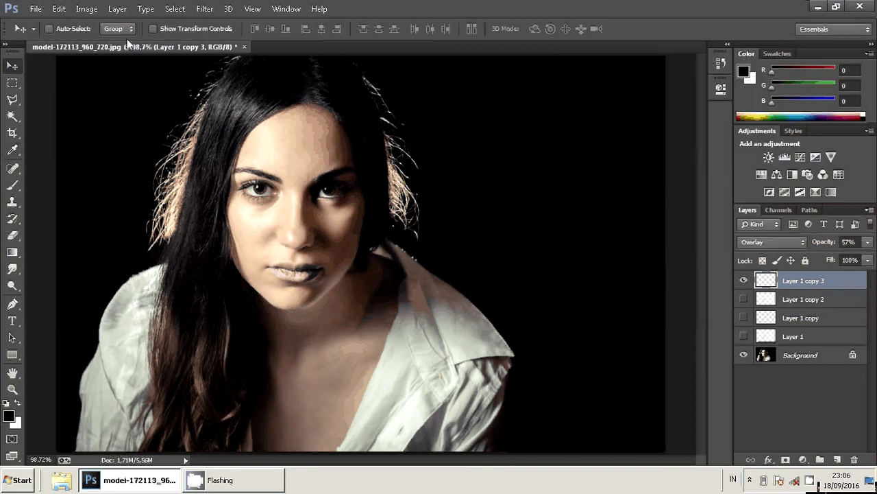
left_click(86, 8)
mouse_move(101, 39)
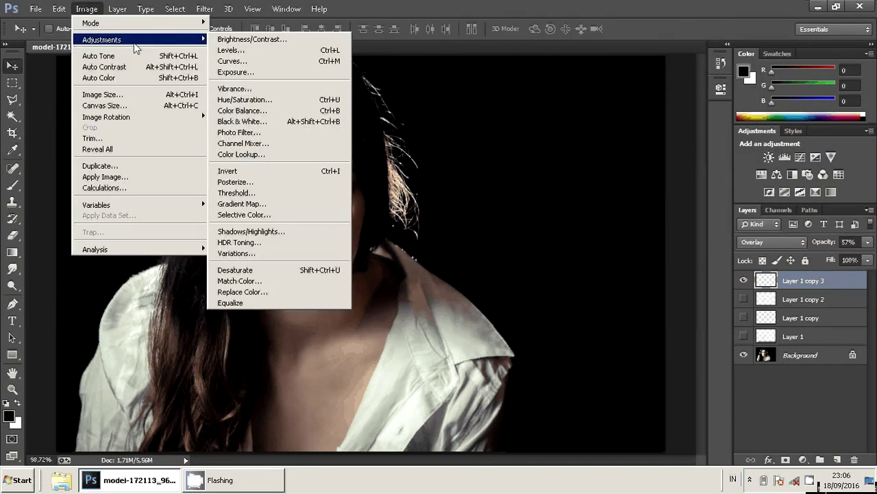
left_click(241, 111)
mouse_move(590, 107)
left_mouse_down()
mouse_move(523, 108)
mouse_move(552, 108)
left_mouse_up()
mouse_move(589, 123)
left_mouse_down()
mouse_move(517, 124)
mouse_move(593, 127)
mouse_move(611, 142)
left_mouse_up()
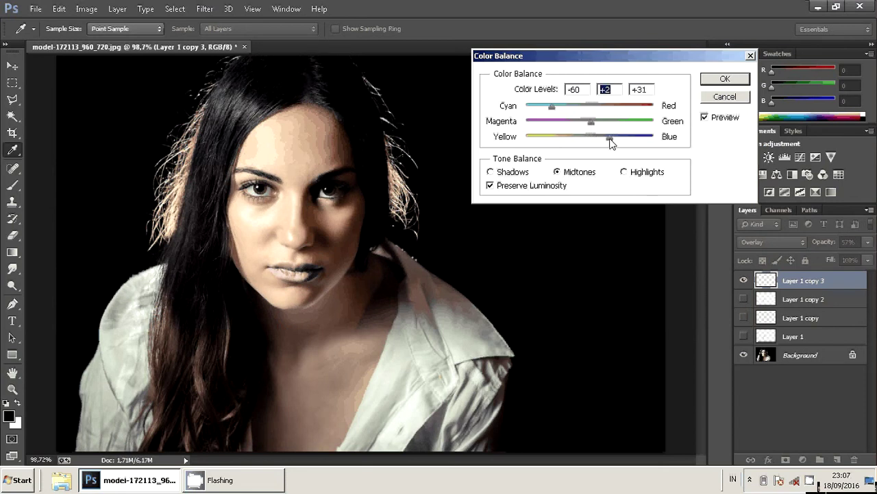
key("Tab")
type("-35")
left_click(720, 80)
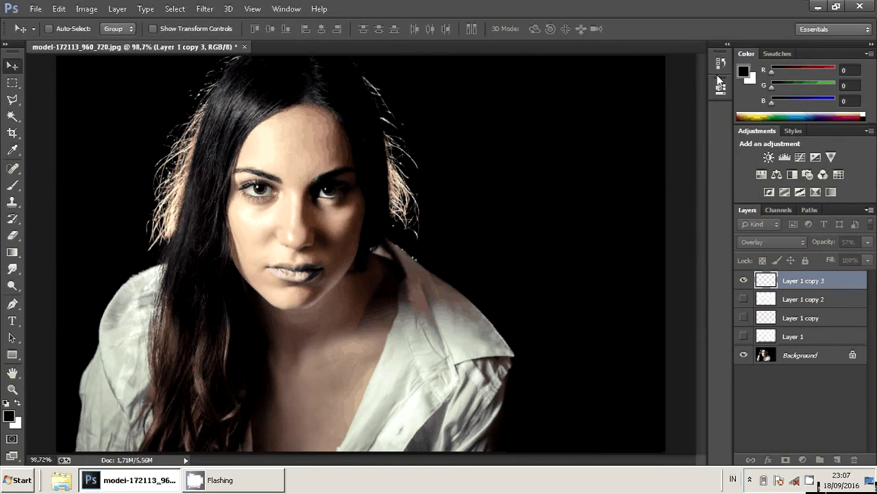
- Readjust the grey-blue lip layer's saturation with Hue/Saturation
left_click(98, 9)
mouse_move(102, 40)
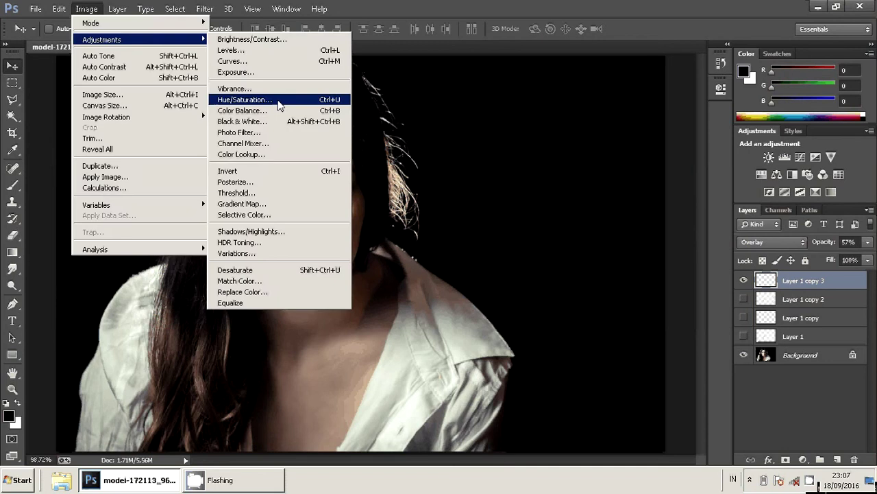
left_click(279, 102)
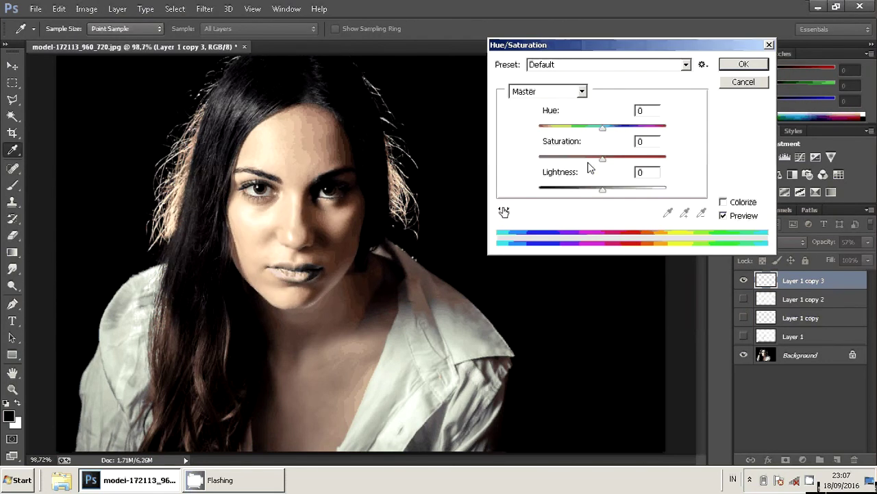
left_click(588, 159)
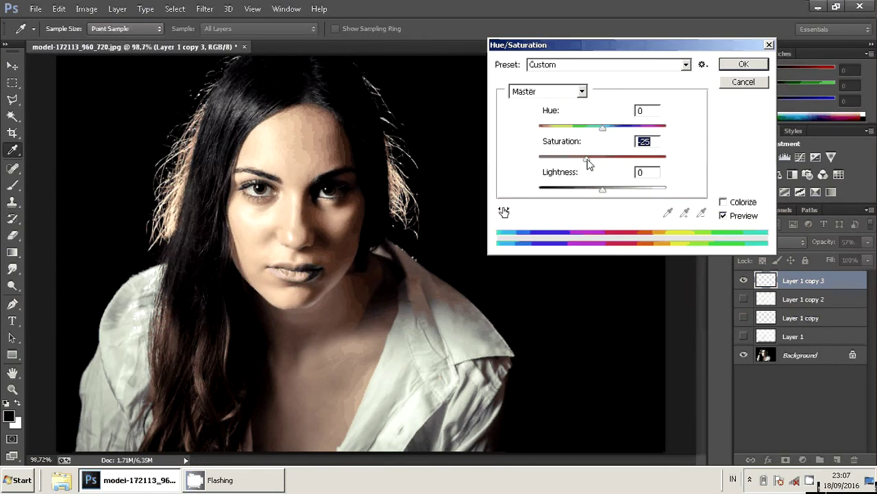
mouse_move(587, 160)
left_mouse_down()
mouse_move(559, 163)
mouse_move(661, 158)
left_mouse_up()
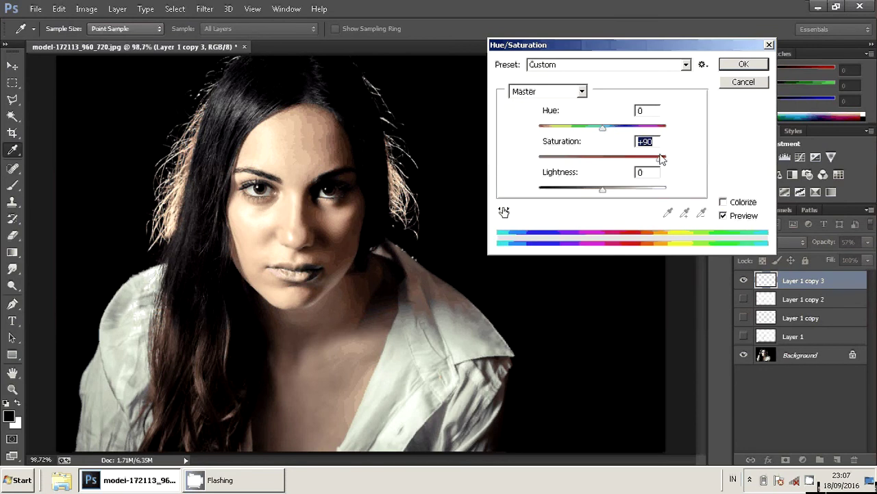
left_click(739, 69)
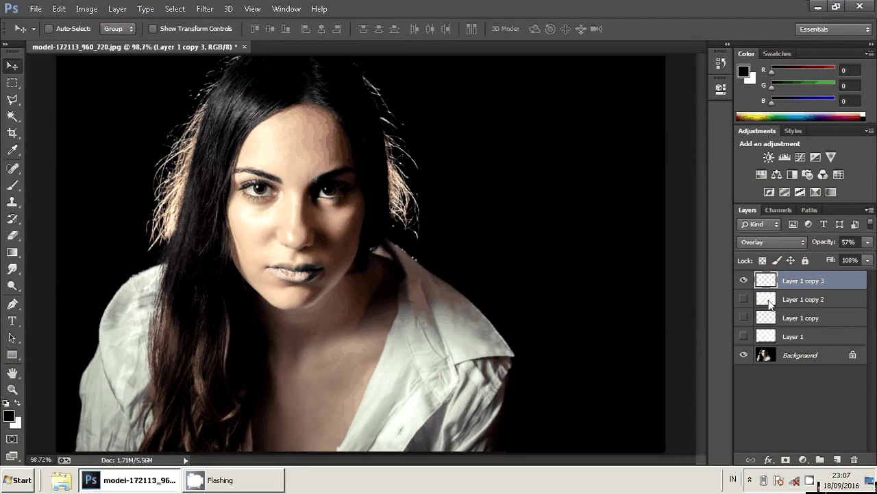
- Preview Layer 1, orange, pink and grey-blue lip layers one at a time, leaving all hidden
left_click(744, 280)
left_click(744, 336)
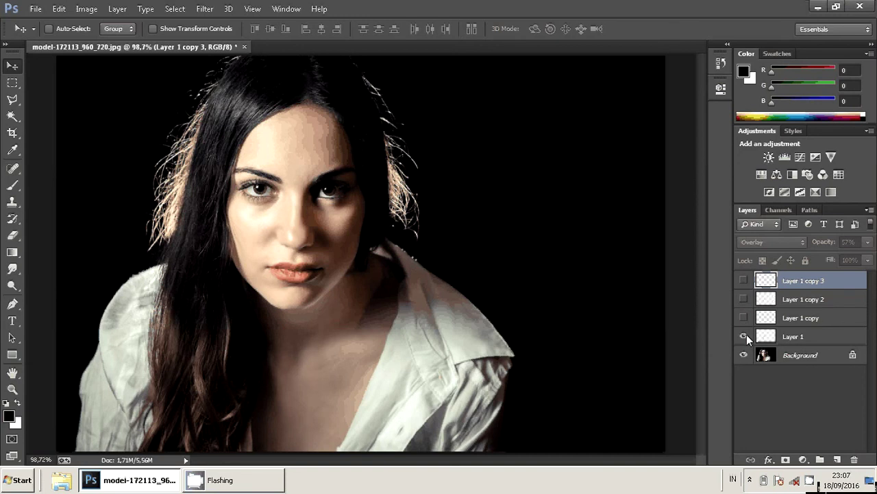
left_click(744, 336)
left_click(744, 317)
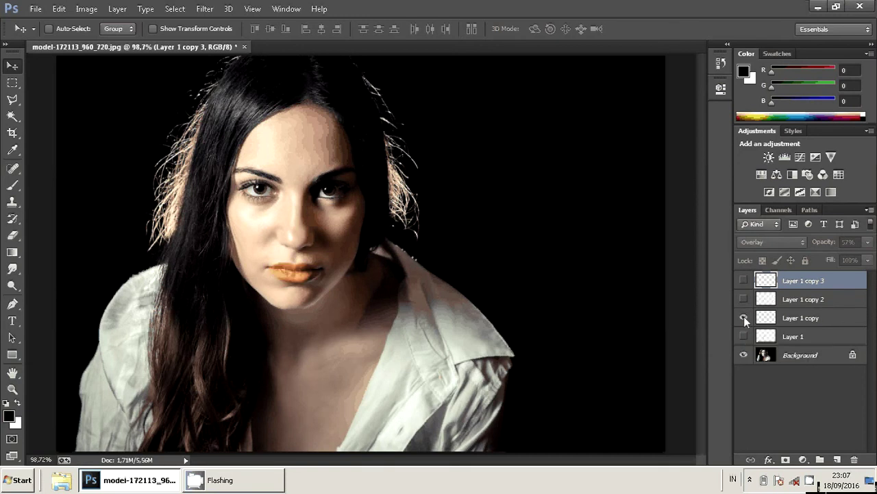
left_click(744, 317)
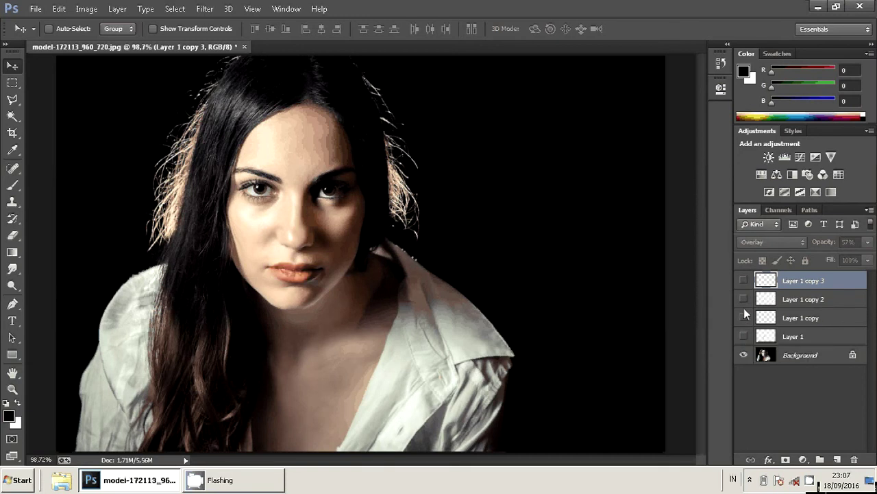
left_click(744, 299)
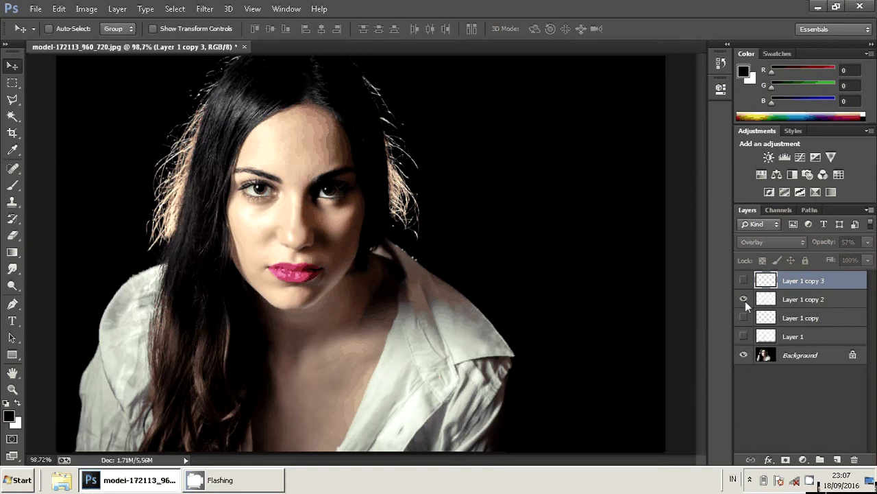
left_click(744, 299)
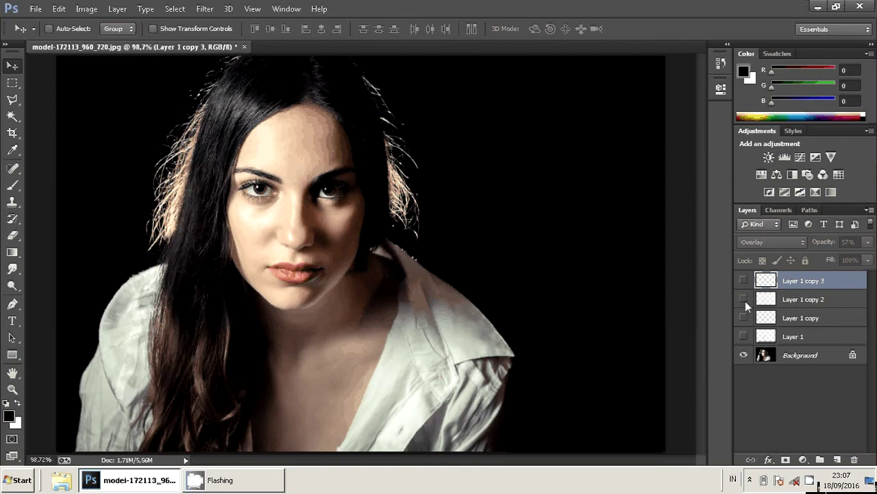
left_click(744, 280)
left_click(743, 280)
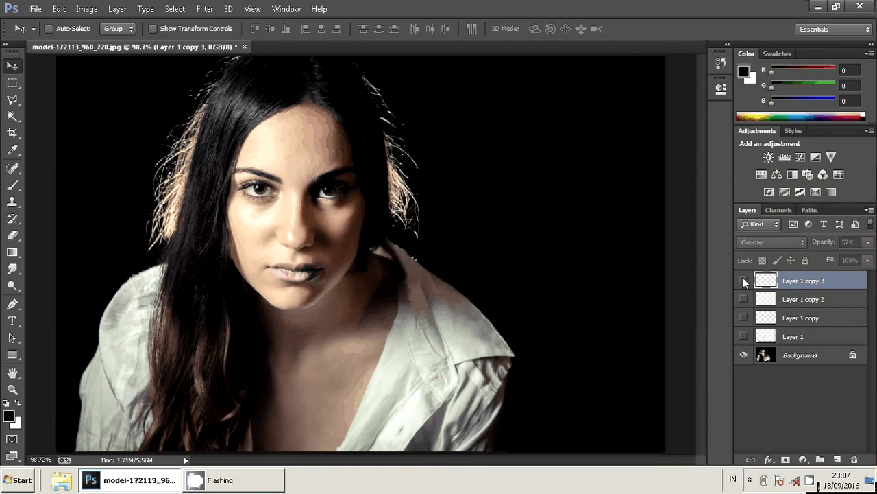